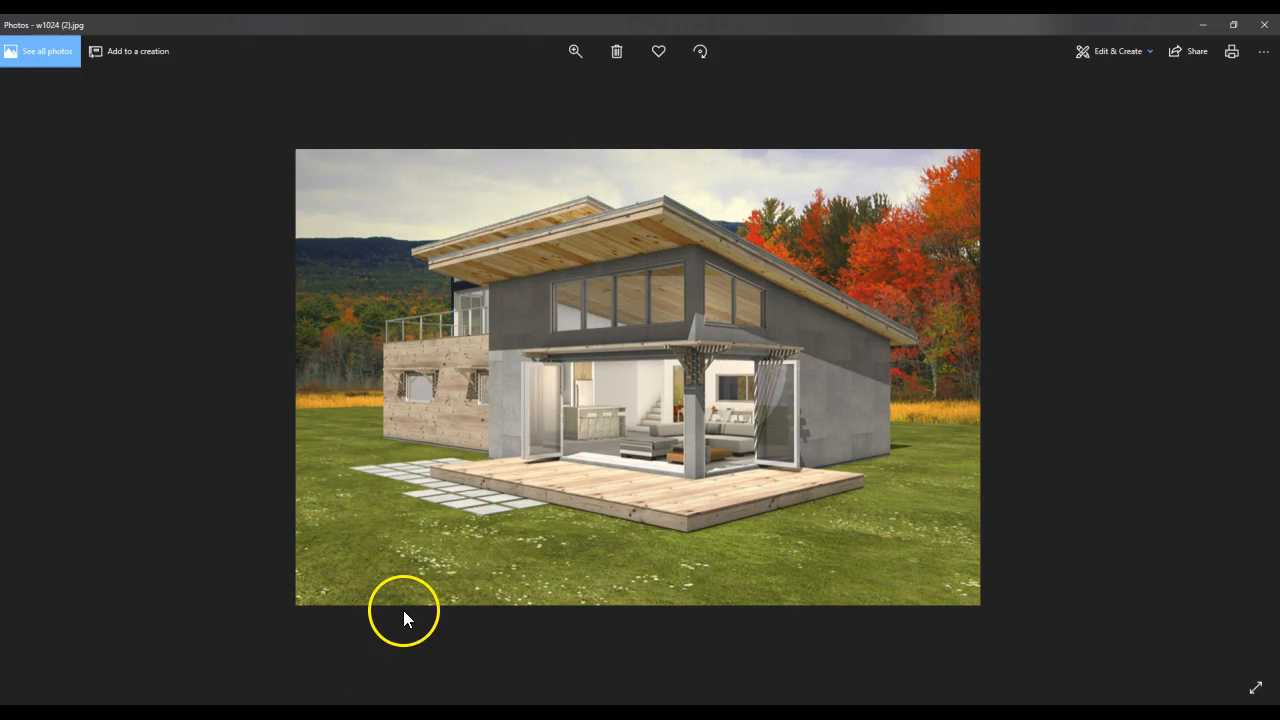
# Step: Page through the reference images of the house, examining the exterior renders, the interior and the elevation drawing
pyautogui.press('Right')
pyautogui.press('Right')
pyautogui.press('Right')
pyautogui.press('Right')
pyautogui.press('Left')
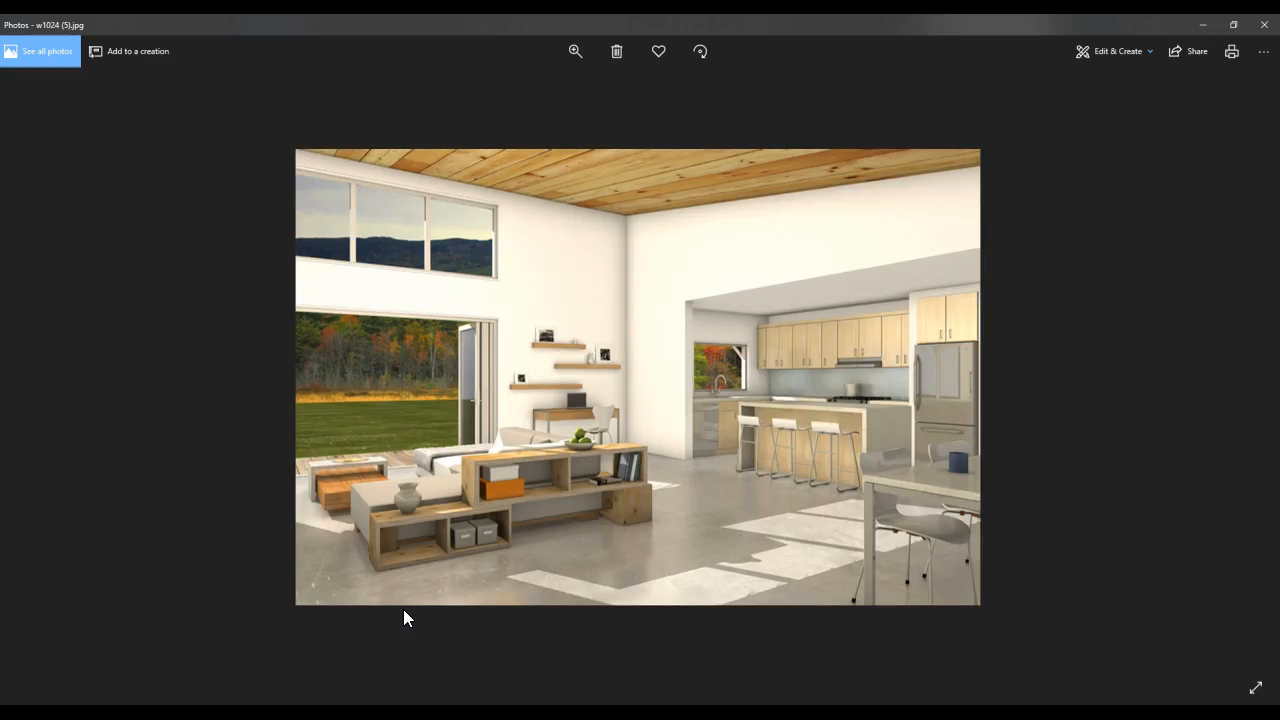
pyautogui.press('Left')
pyautogui.press('Left')
pyautogui.doubleClick(531, 325)
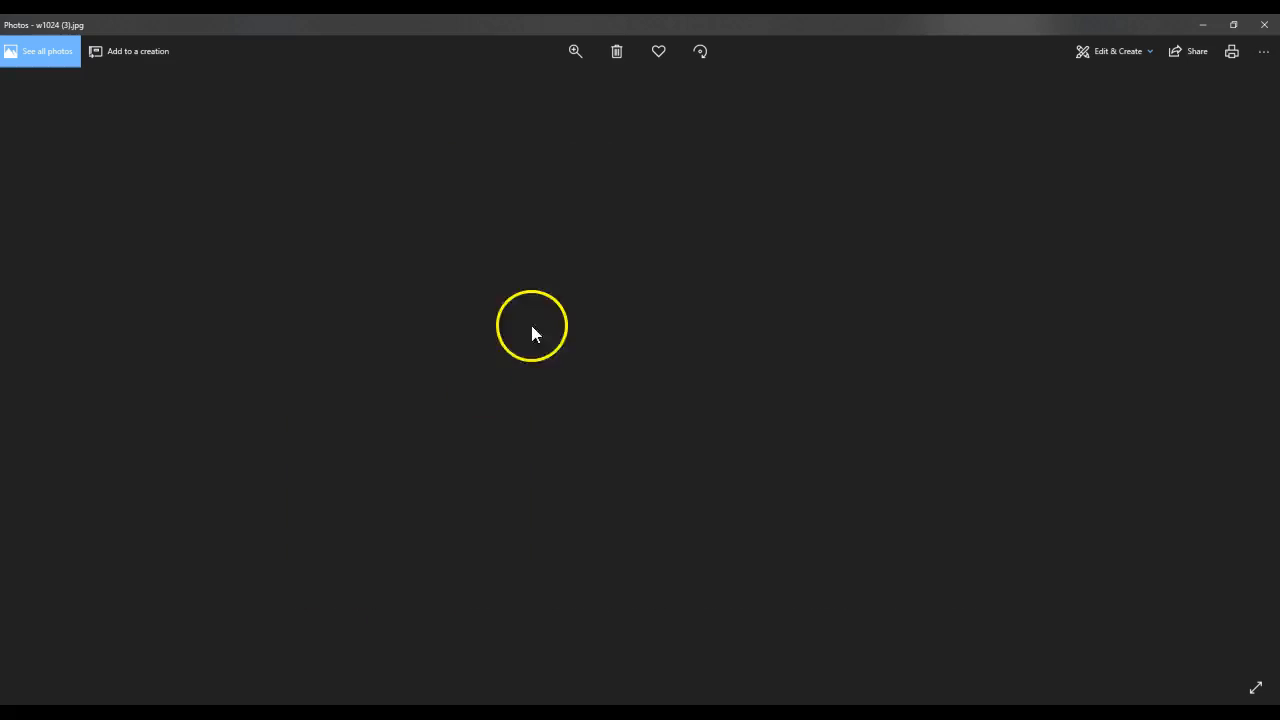
pyautogui.press('Right')
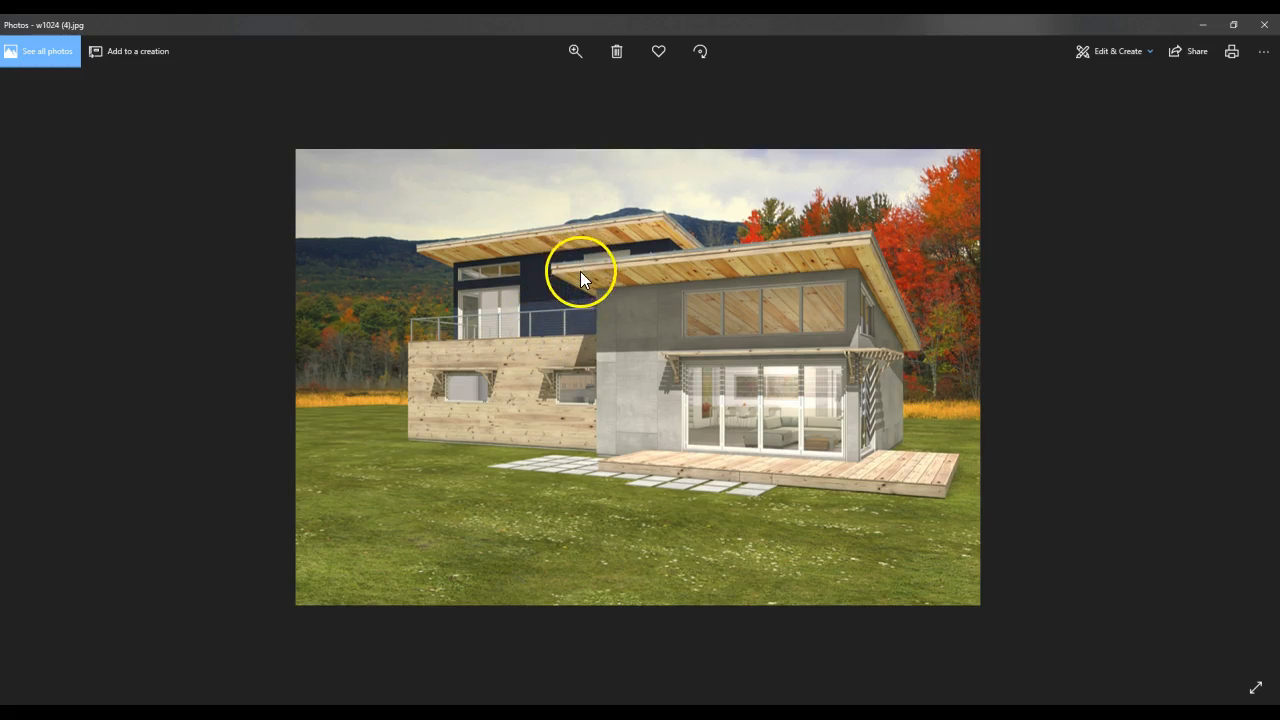
pyautogui.press('Left')
pyautogui.press('Right')
pyautogui.press('Right')
pyautogui.press('Right')
pyautogui.press('Right')
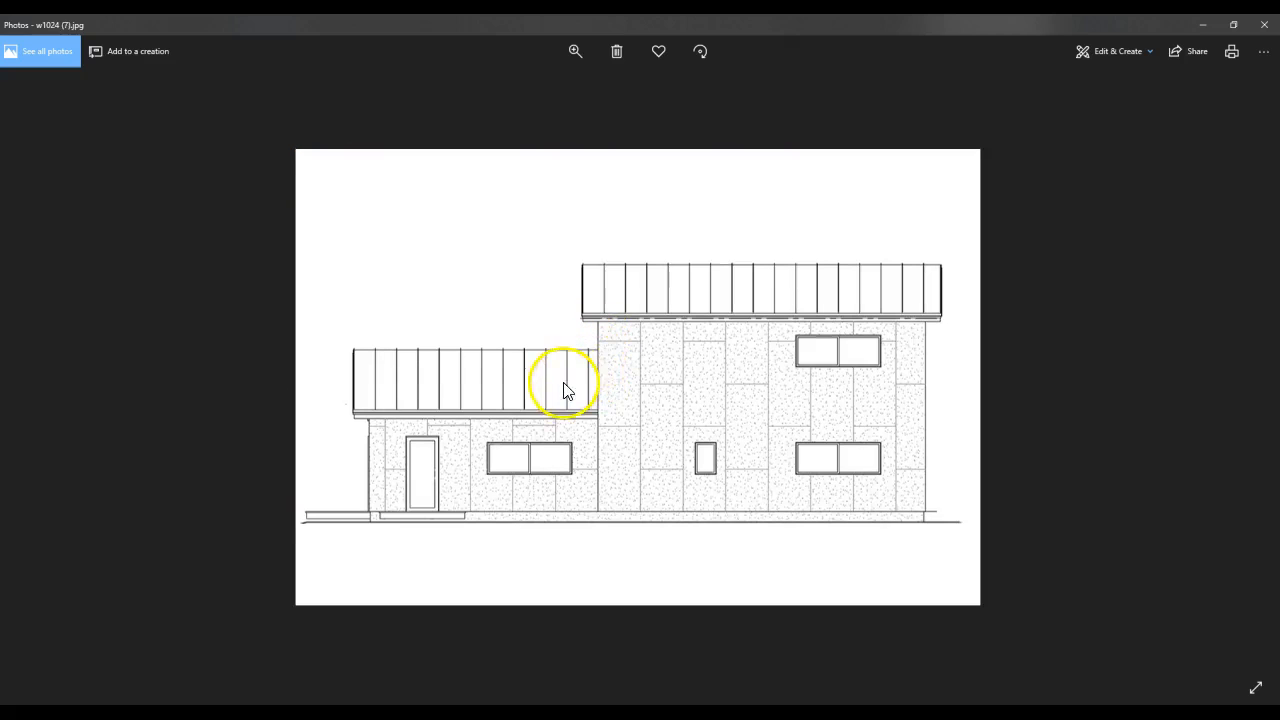
pyautogui.press('Left')
pyautogui.press('Left')
pyautogui.press('Left')
pyautogui.press('Left')
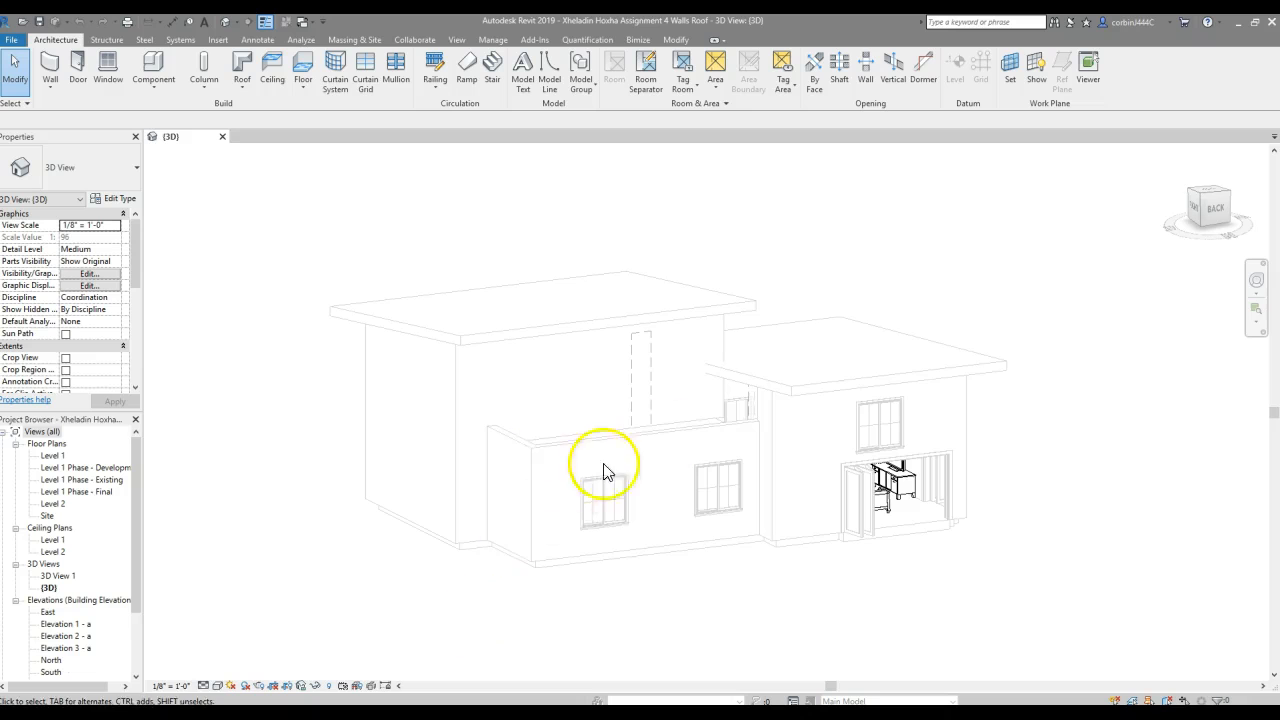
# Step: Switch to Revit, select the lower roof in the 3D view and examine the model from several sides in Wireframe style
pyautogui.click(743, 380)
pyautogui.keyDown('shift'); pyautogui.moveTo(960, 457); pyautogui.dragTo(712, 571, button='middle'); pyautogui.keyUp('shift')
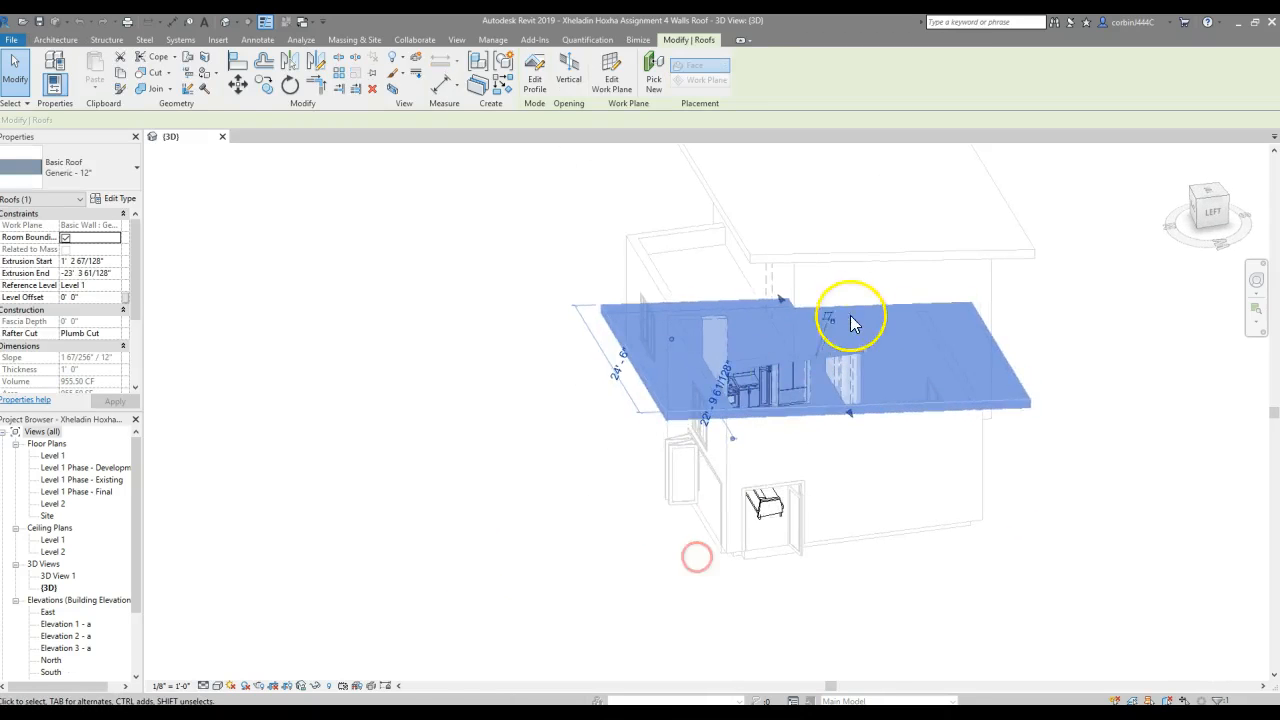
pyautogui.scroll(2, 851, 317)
pyautogui.click(218, 687)
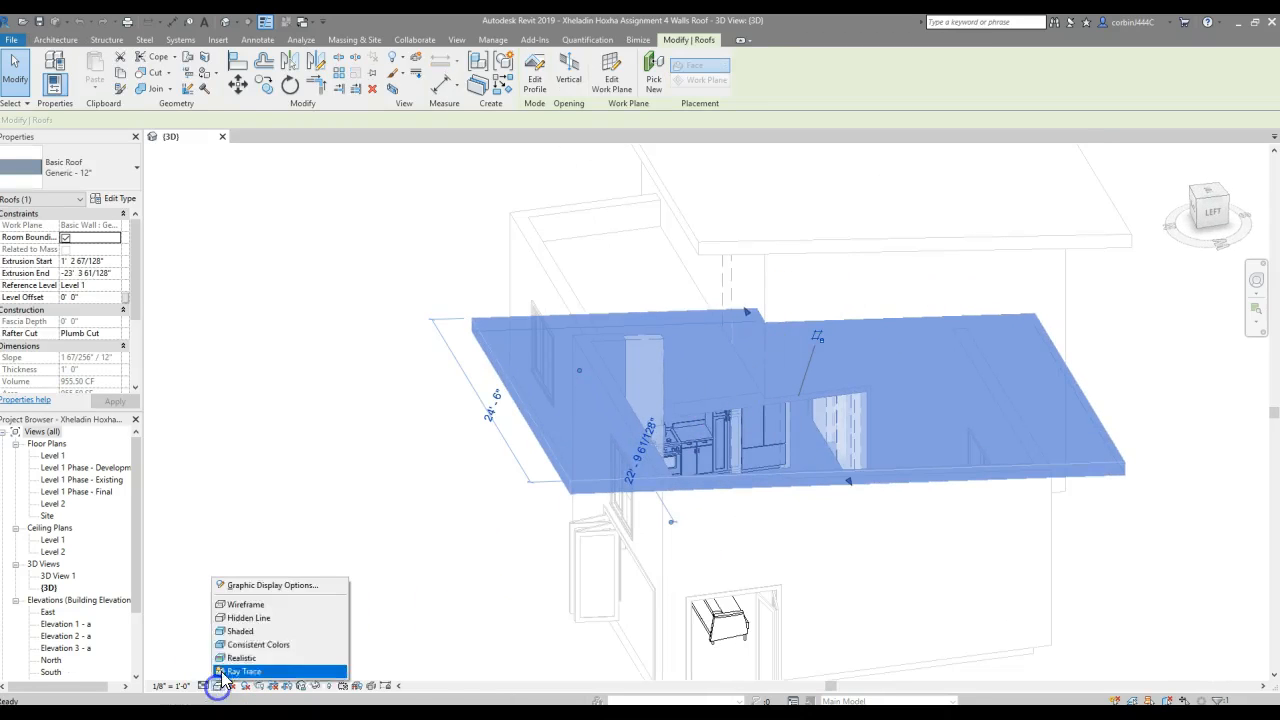
pyautogui.click(254, 604)
pyautogui.keyDown('shift'); pyautogui.moveTo(935, 447); pyautogui.dragTo(689, 313, button='middle'); pyautogui.keyUp('shift')
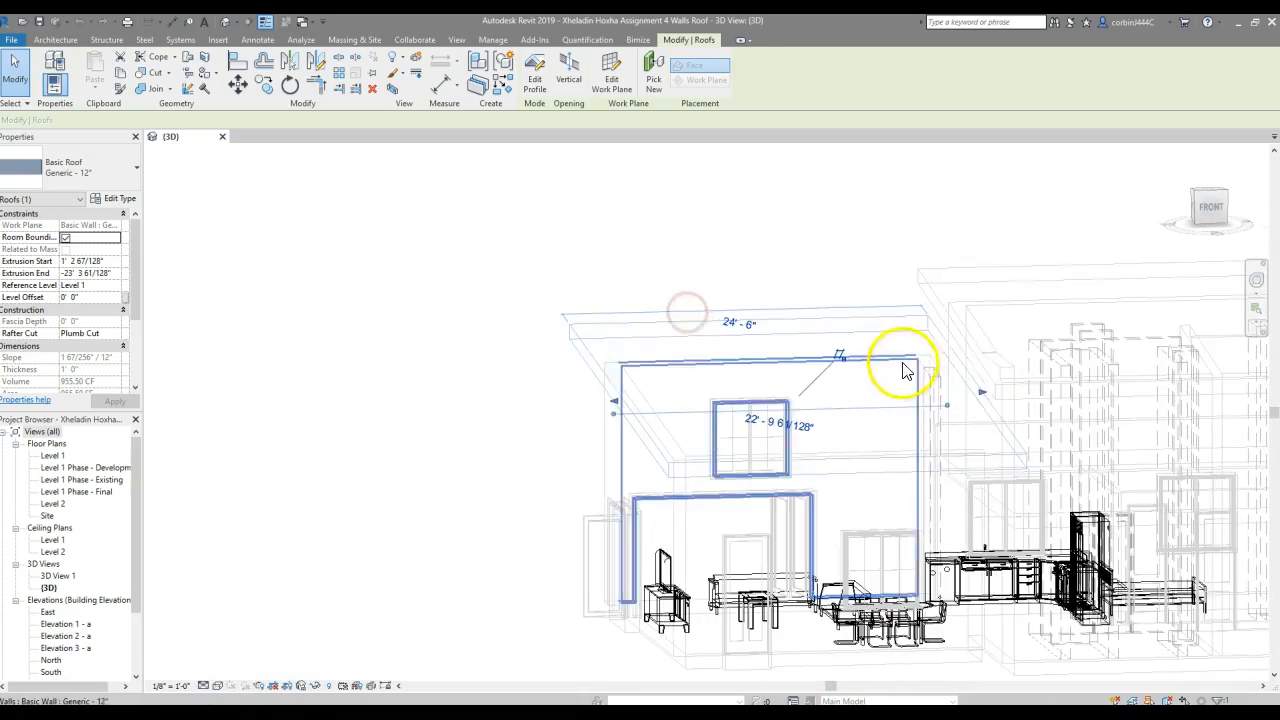
pyautogui.keyDown('shift'); pyautogui.moveTo(557, 395); pyautogui.dragTo(809, 471, button='middle'); pyautogui.keyUp('shift')
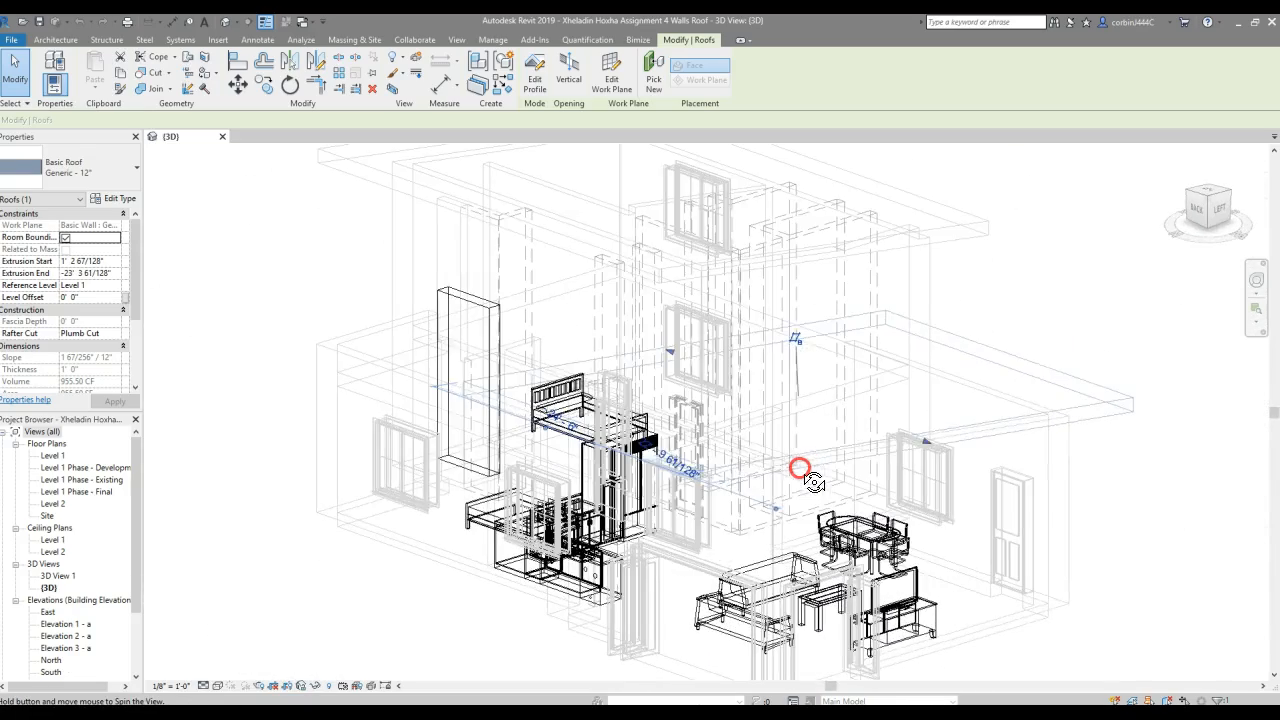
# Step: Return the 3D view to Hidden Line style and examine the selected lower roof from above
pyautogui.click(217, 687)
pyautogui.click(255, 616)
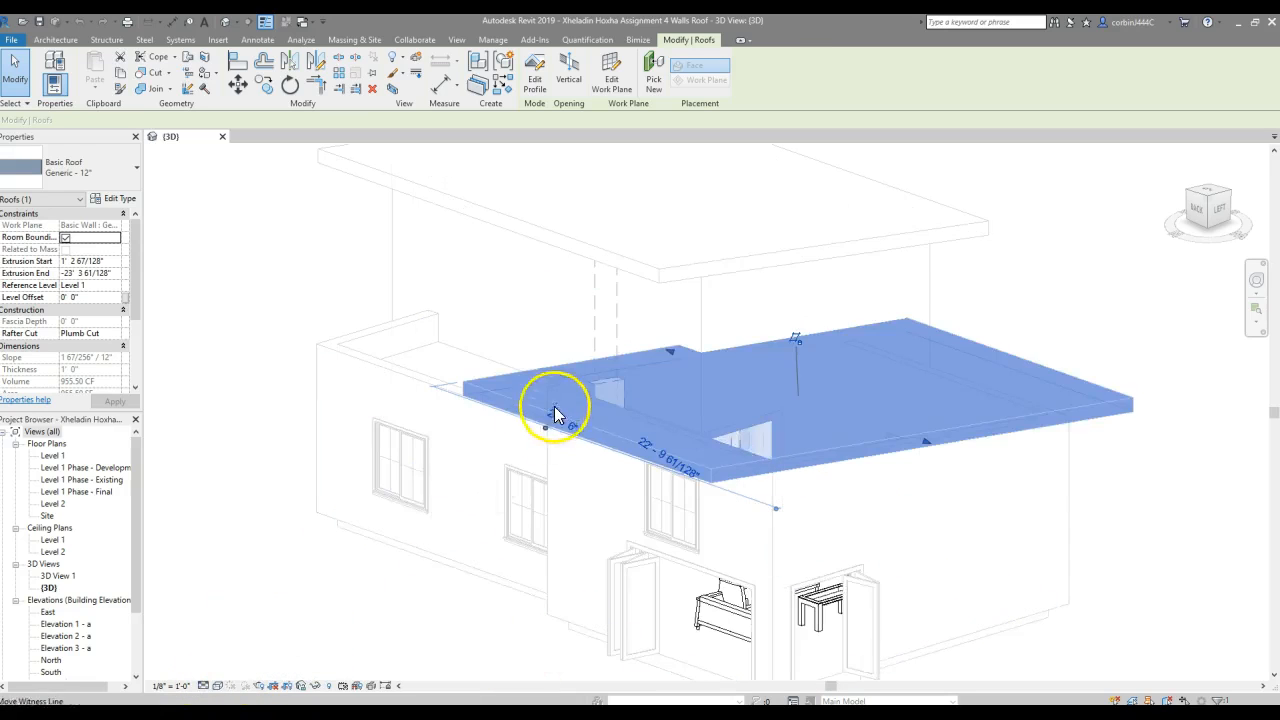
pyautogui.scroll(-2, 557, 416)
pyautogui.keyDown('shift'); pyautogui.moveTo(651, 563); pyautogui.dragTo(680, 600, button='middle'); pyautogui.keyUp('shift')
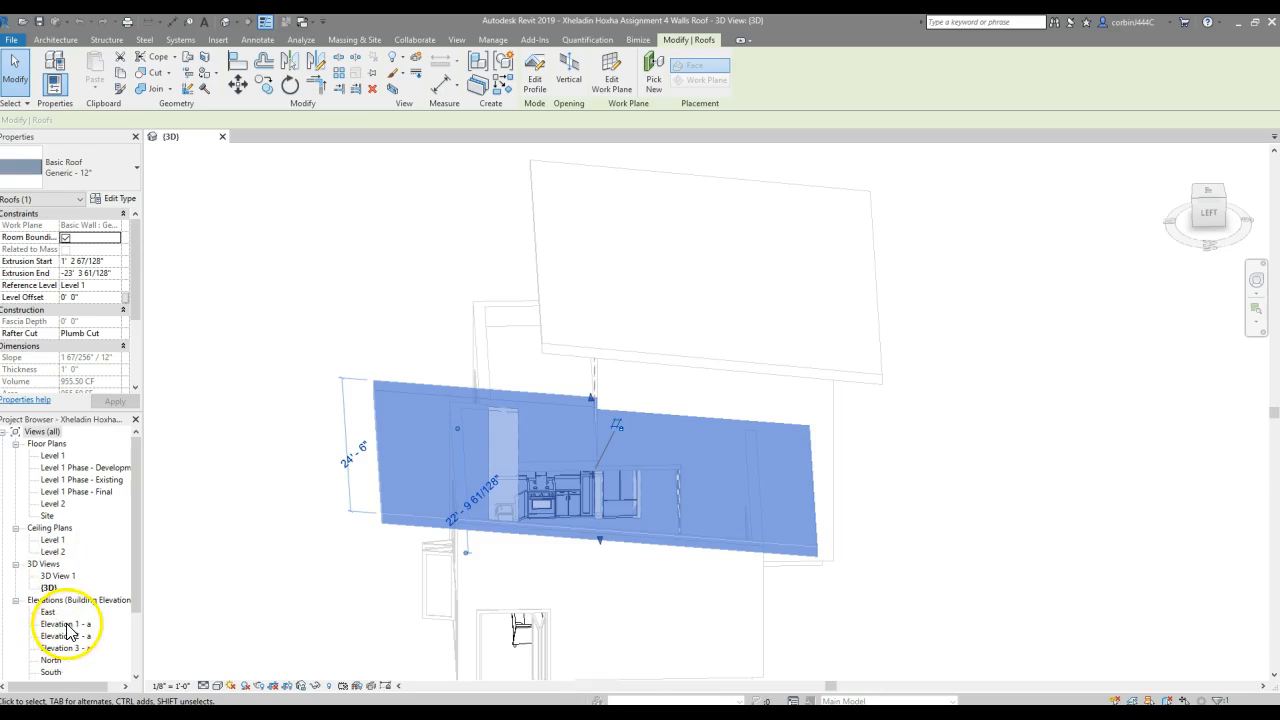
# Step: Open the East elevation, continue to the West elevation and clear the roof selection there
pyautogui.scroll(-3, 65, 618)
pyautogui.doubleClick(48, 530)
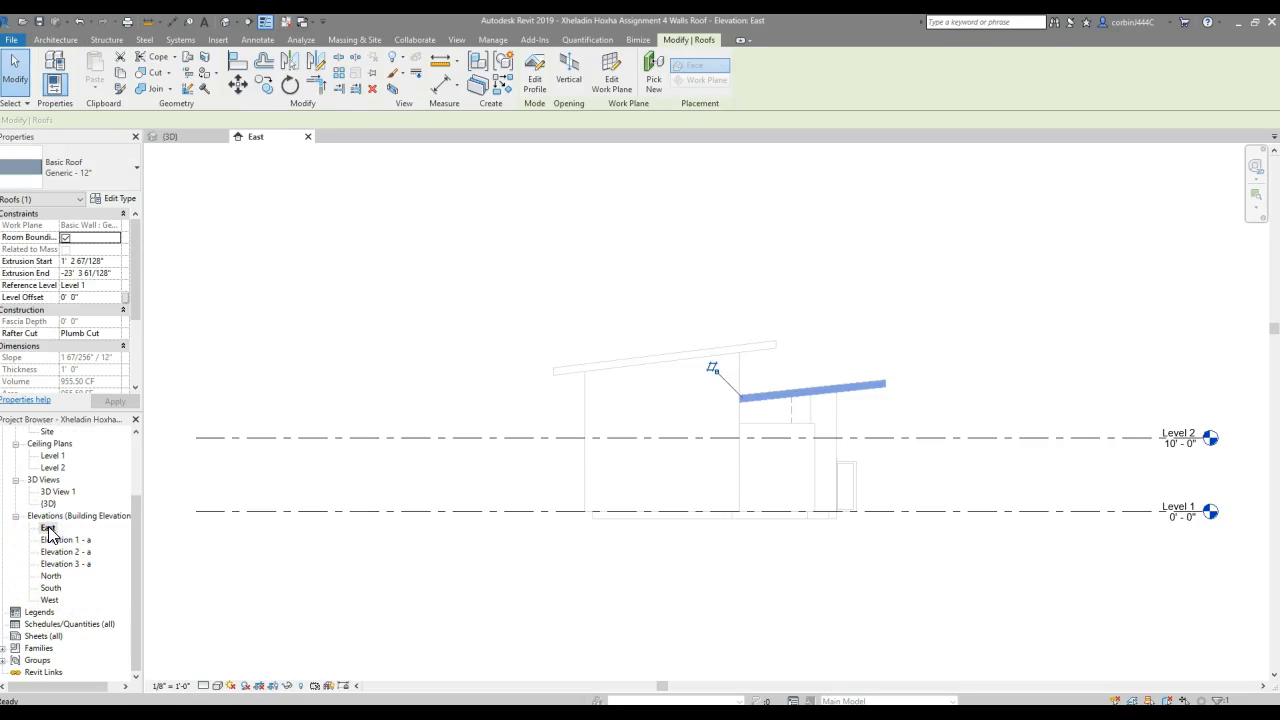
pyautogui.doubleClick(50, 599)
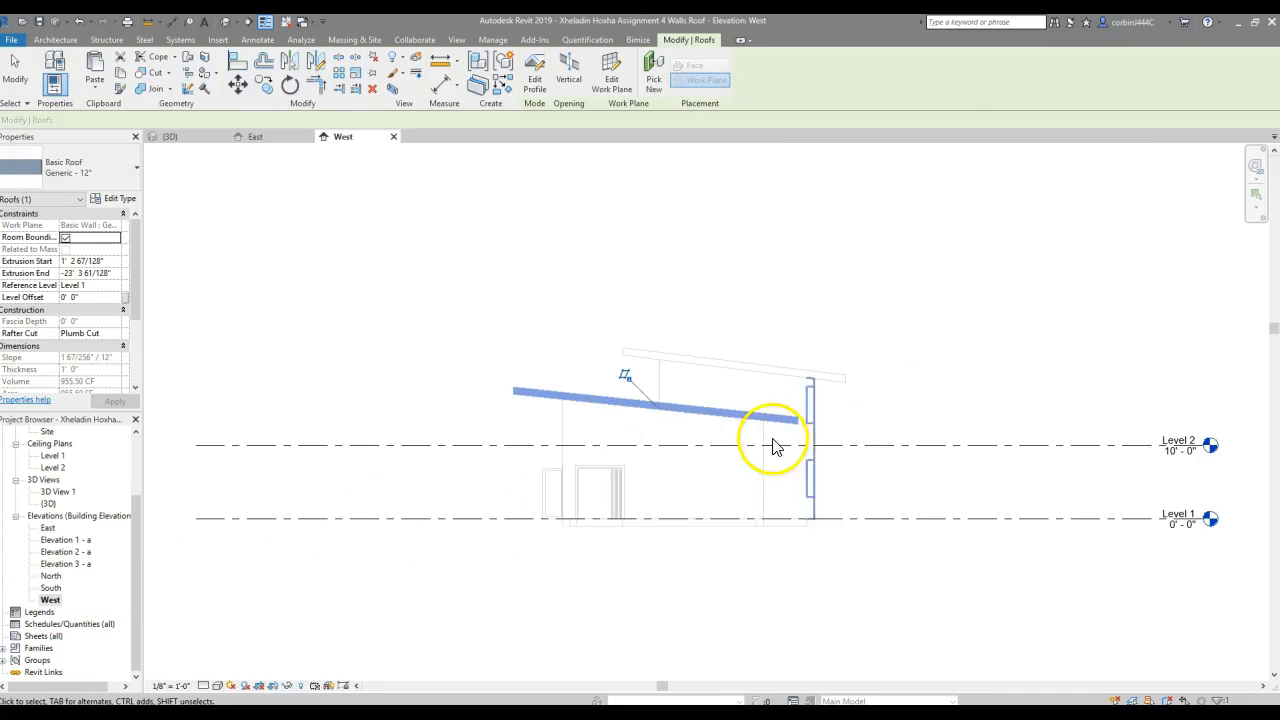
pyautogui.scroll(2, 871, 414)
pyautogui.click(873, 410)
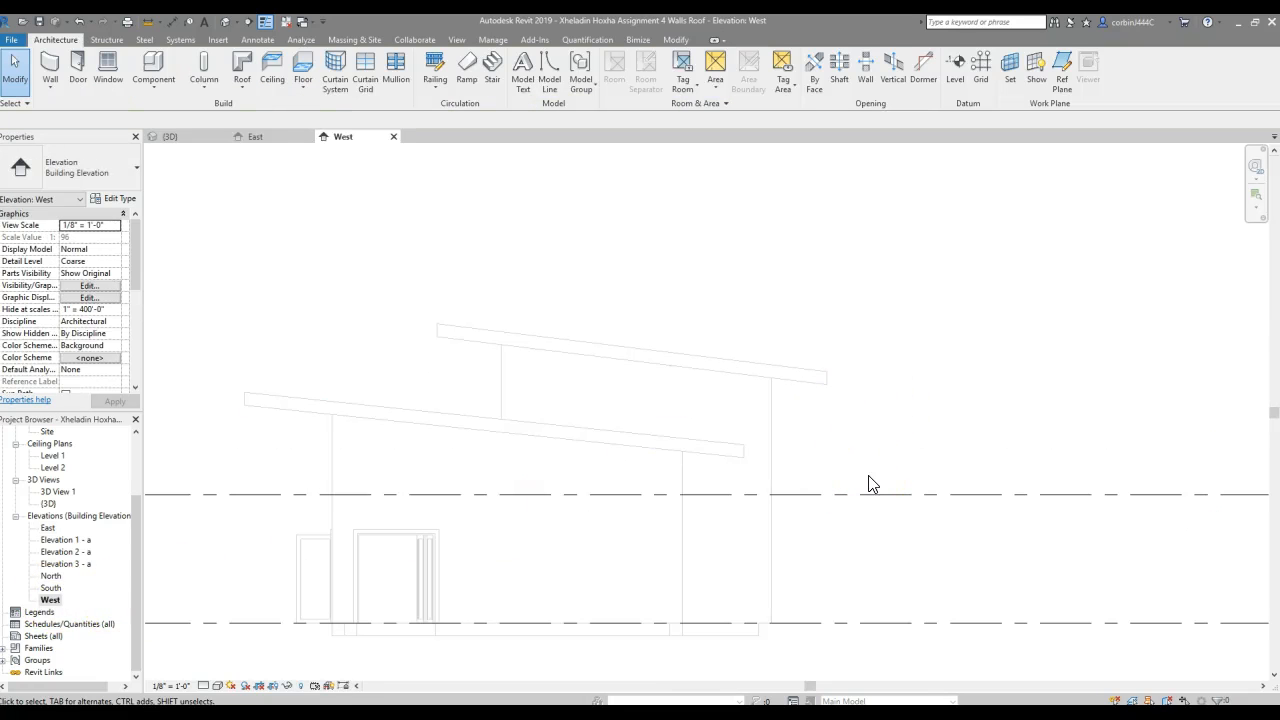
# Step: Draw a vertical reference plane downward from the low end of the lower roof in the West elevation
pyautogui.press('r')
pyautogui.press('p')
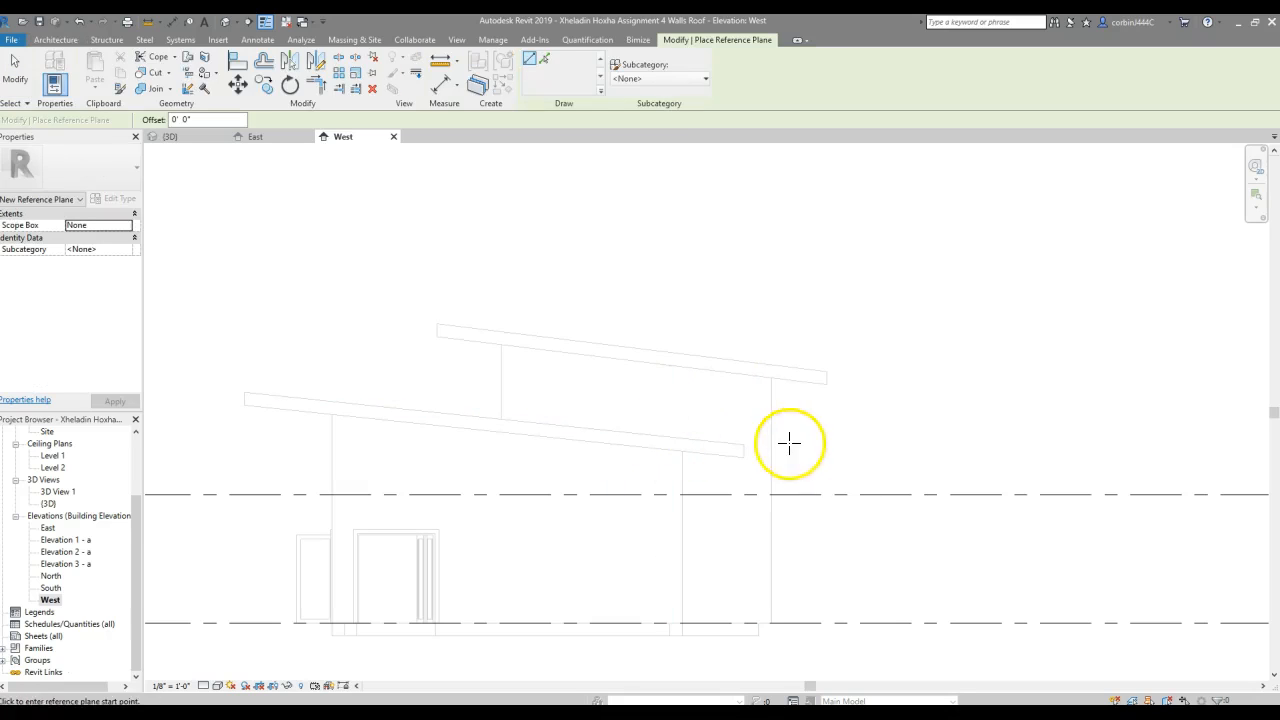
pyautogui.click(745, 448)
pyautogui.click(743, 558)
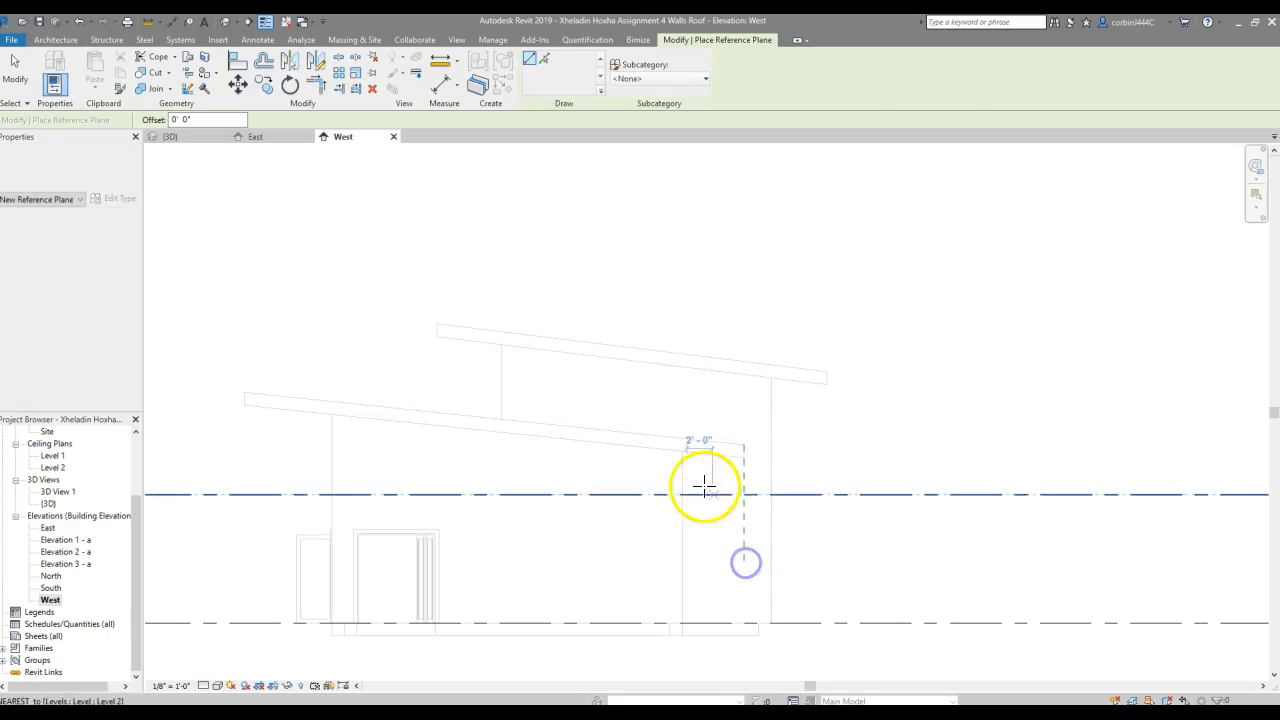
pyautogui.press('Escape')
pyautogui.press('Escape')
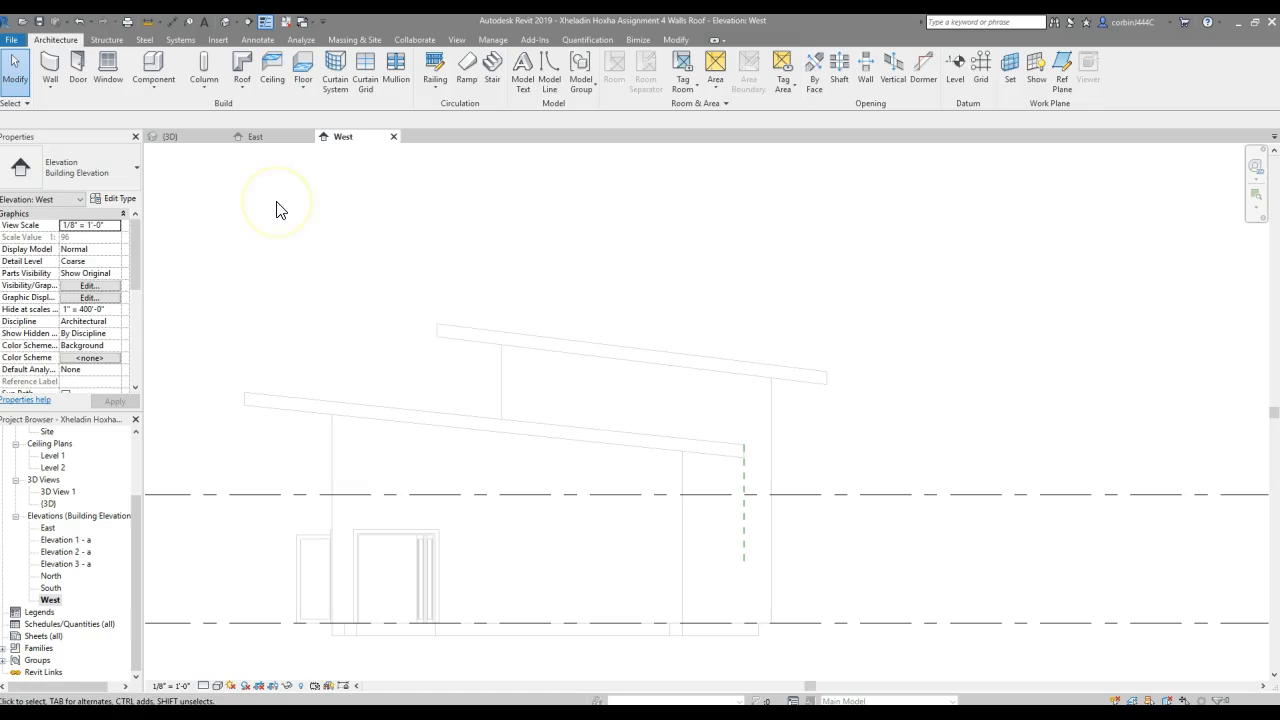
pyautogui.press('r')
pyautogui.press('p')
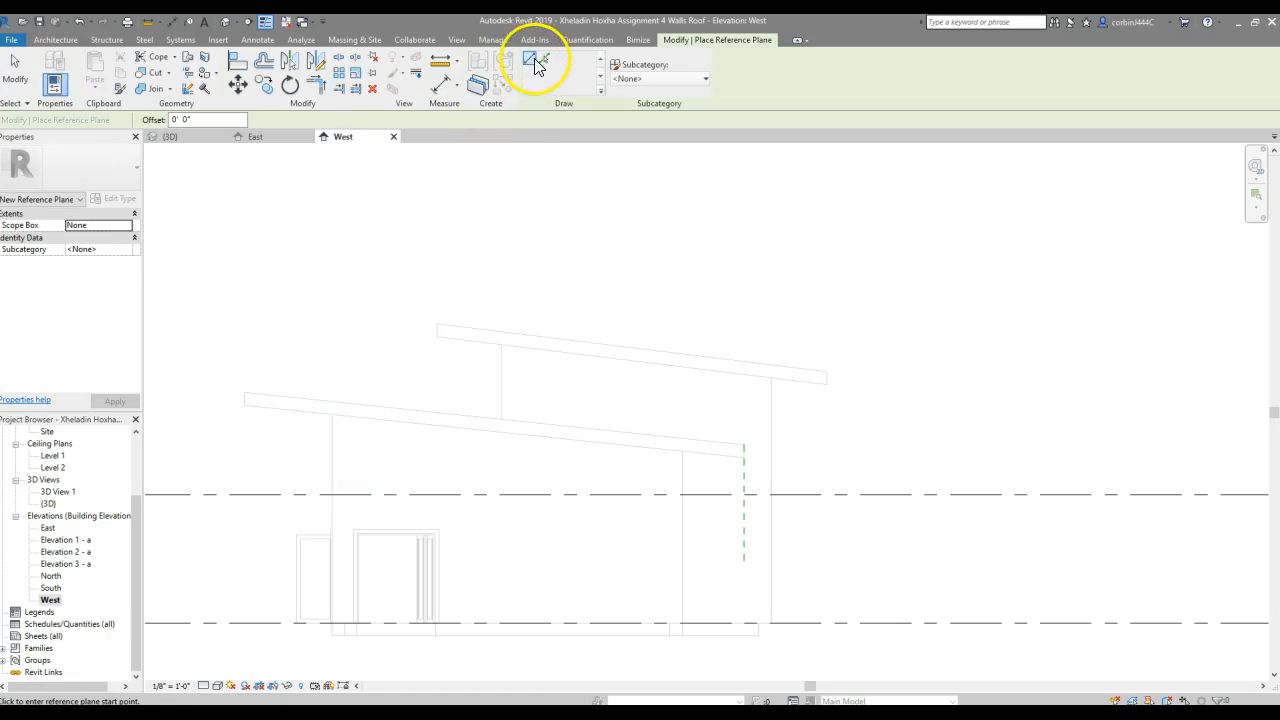
pyautogui.click(679, 499)
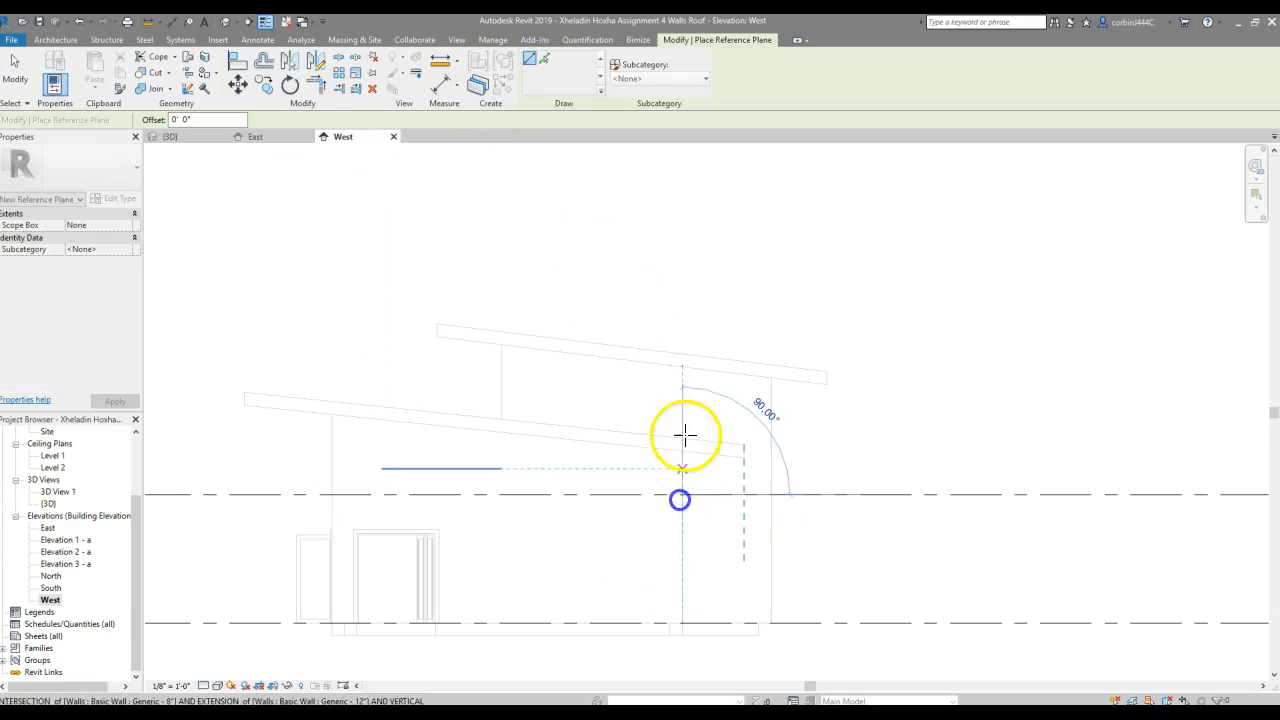
pyautogui.click(670, 275)
pyautogui.press('Escape')
pyautogui.press('Escape')
pyautogui.click(674, 308)
pyautogui.press('Delete')
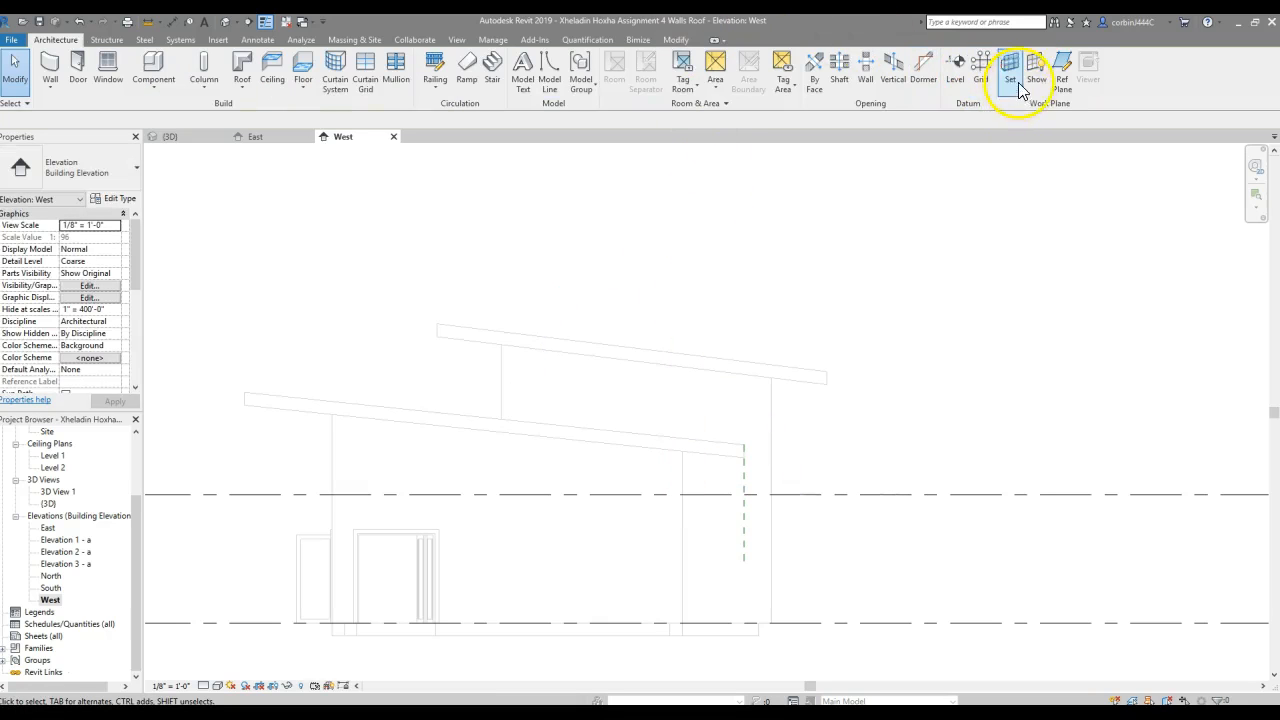
# Step: Draw three vertical reference planes: one along each outer wall face under the lower roof and one at the roof's high end
pyautogui.click(1062, 75)
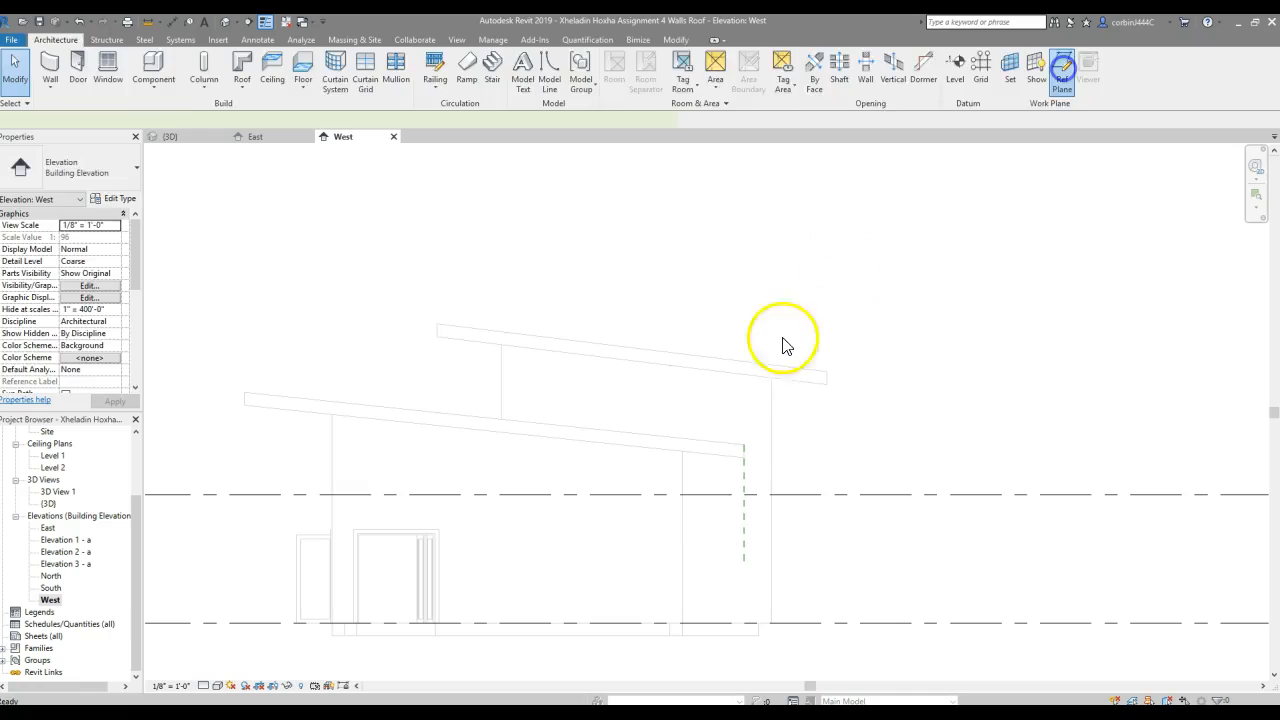
pyautogui.click(683, 547)
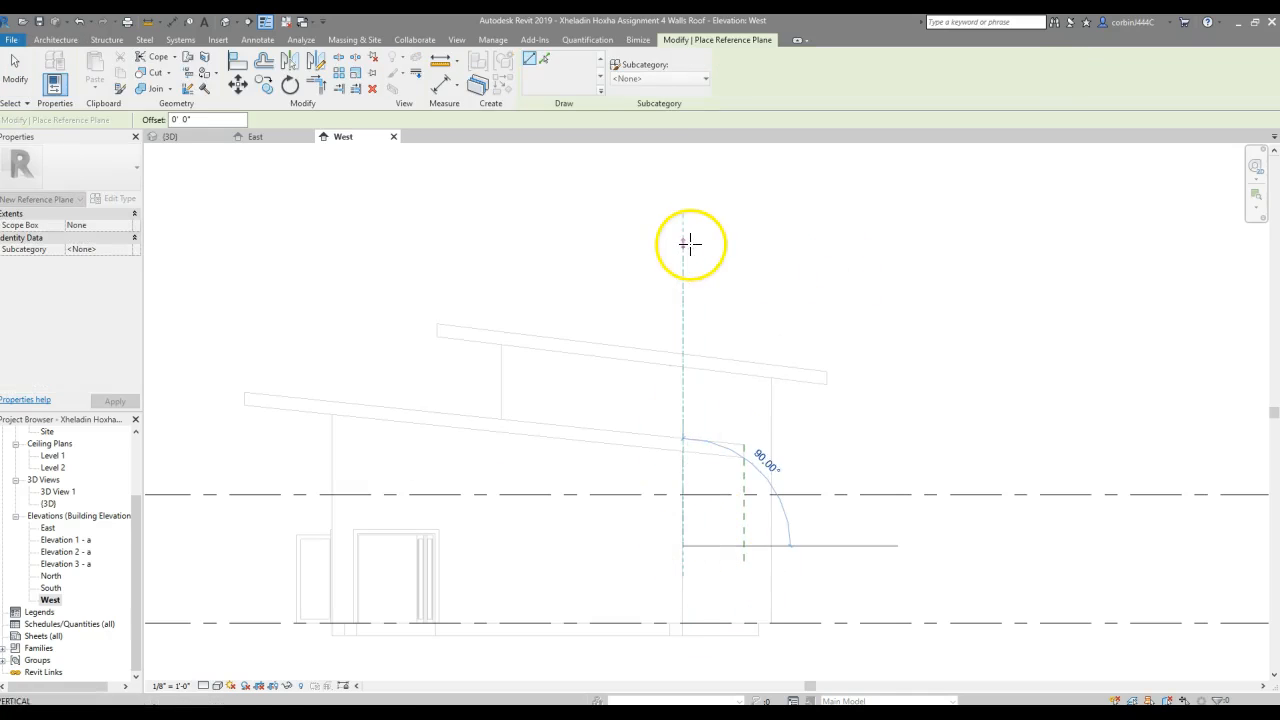
pyautogui.click(686, 243)
pyautogui.click(334, 484)
pyautogui.click(332, 211)
pyautogui.click(245, 403)
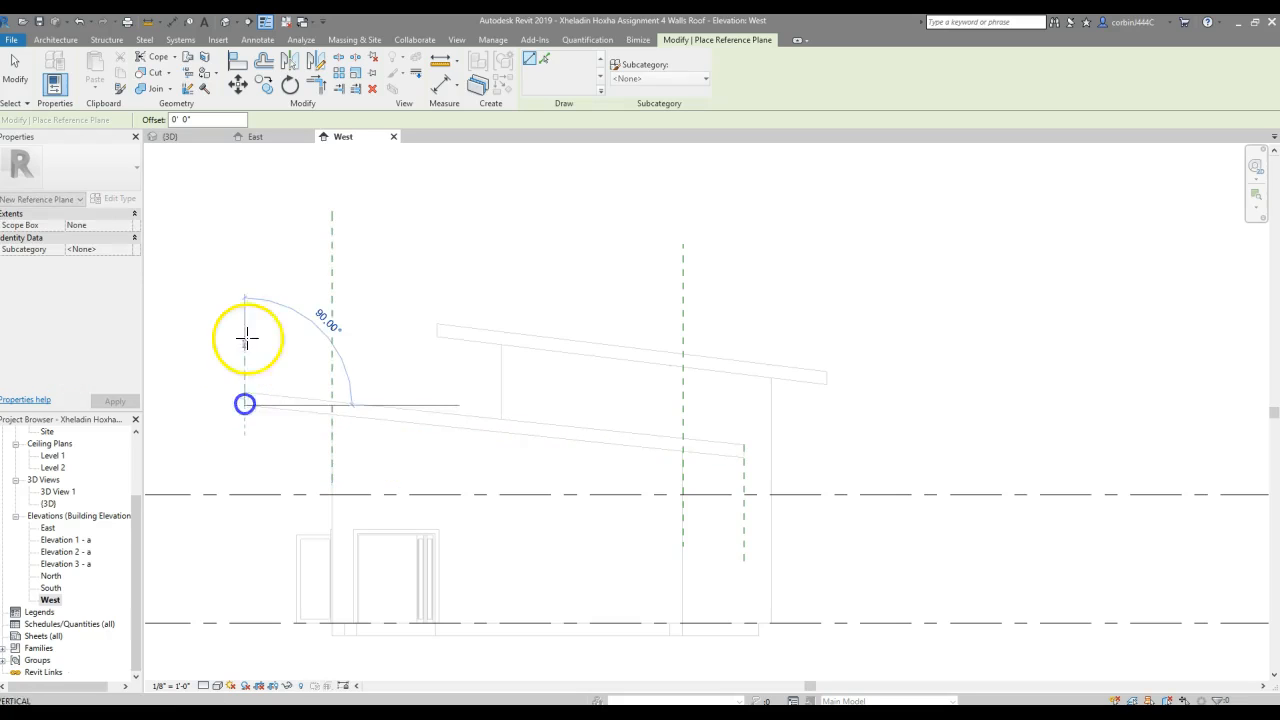
pyautogui.click(245, 277)
pyautogui.press('Escape')
pyautogui.press('Escape')
# Step: Measure the lower roof's overhang at both ends between the reference planes using aligned dimensions, without placing them
pyautogui.click(183, 38)
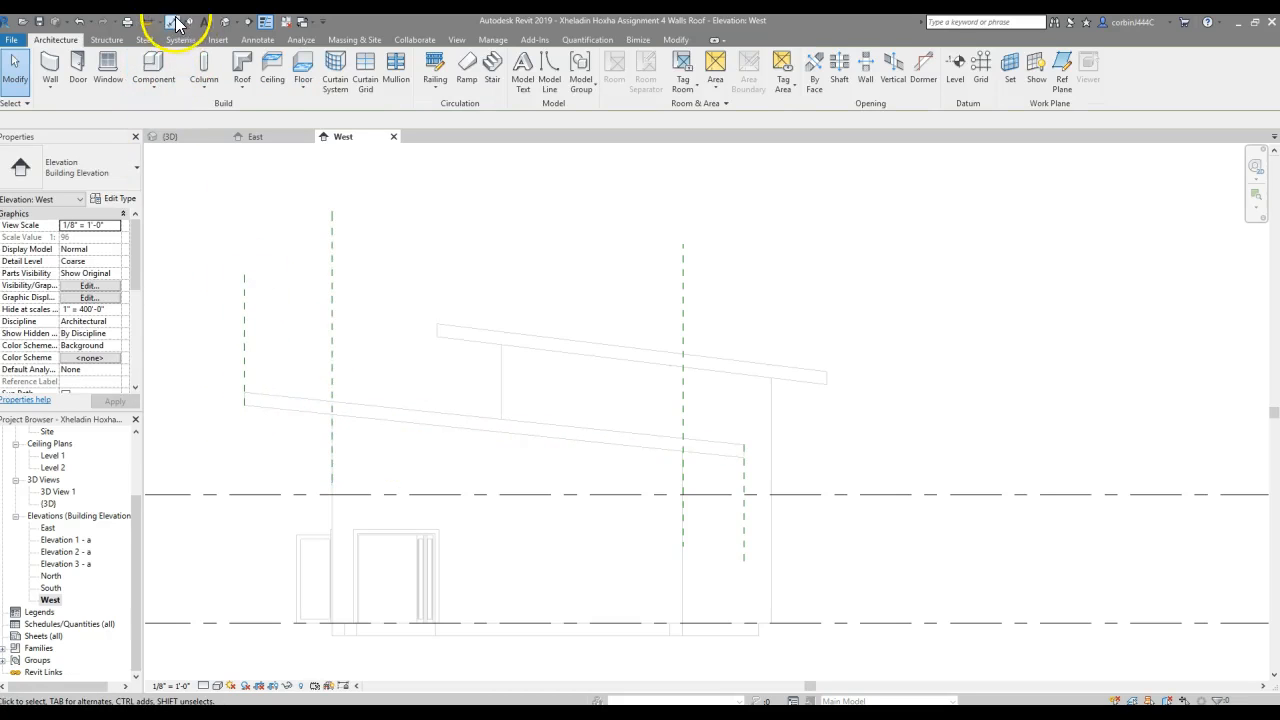
pyautogui.click(247, 347)
pyautogui.click(332, 346)
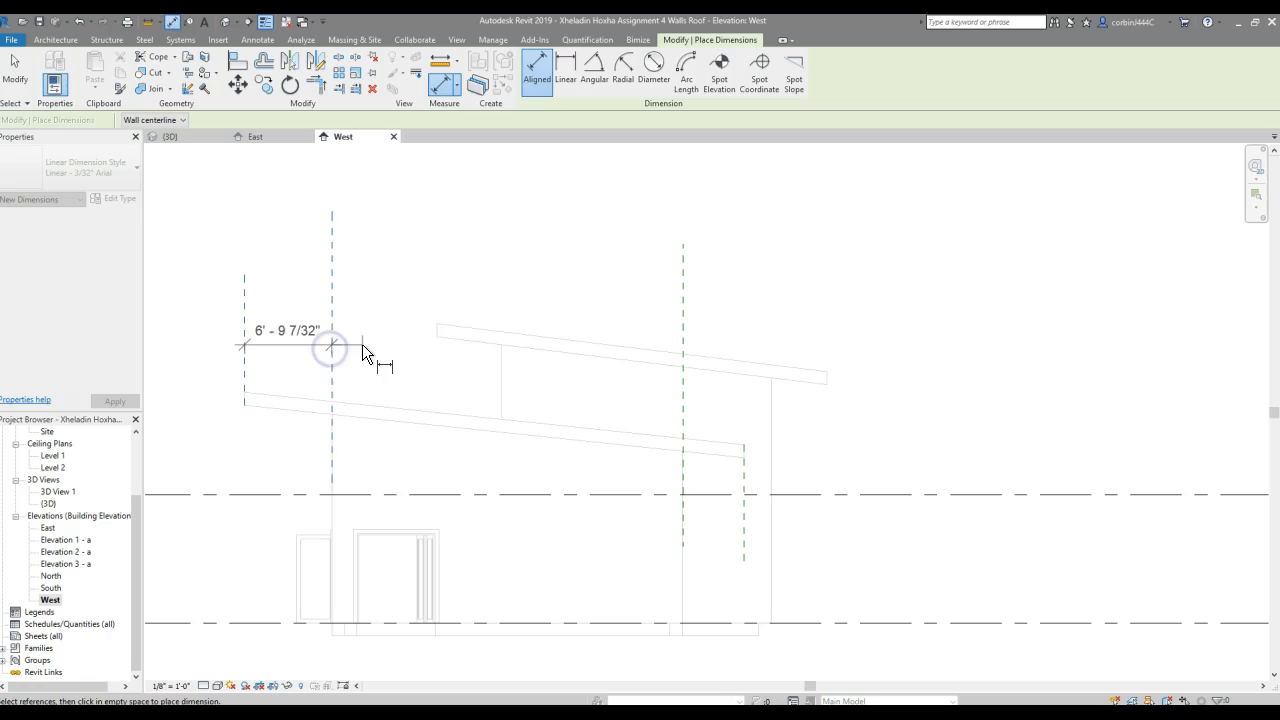
pyautogui.click(686, 408)
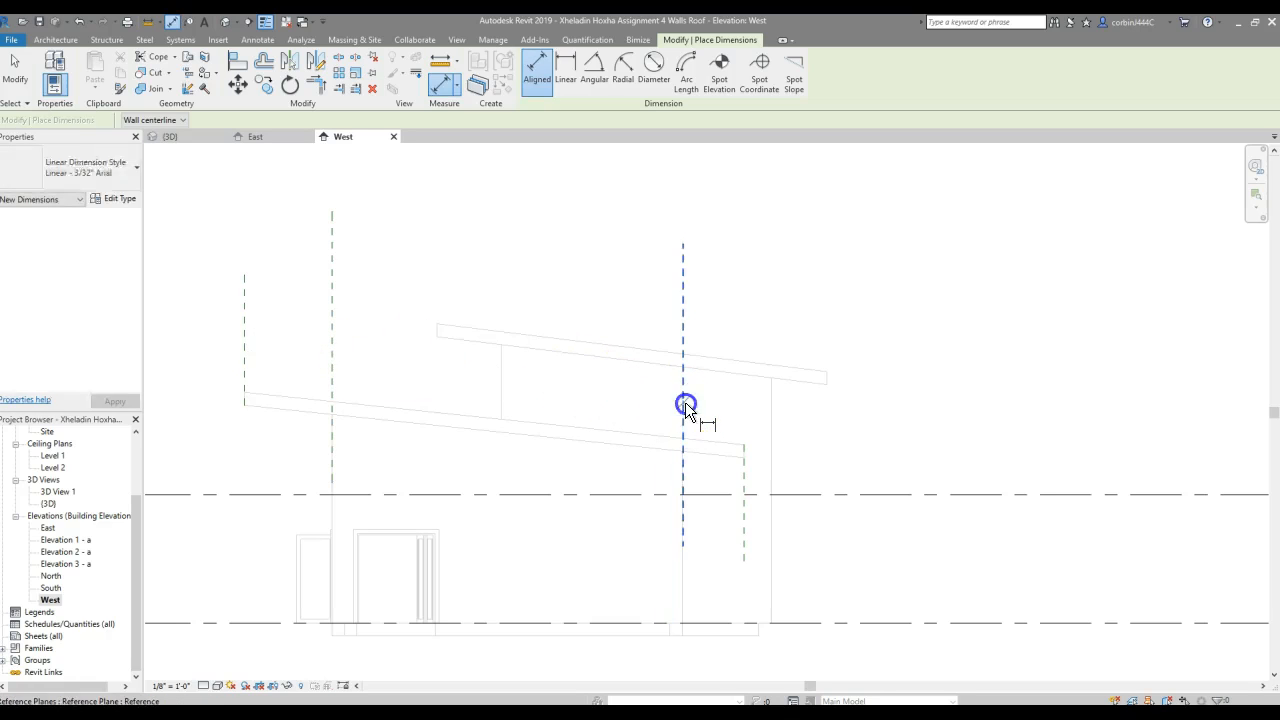
pyautogui.click(745, 522)
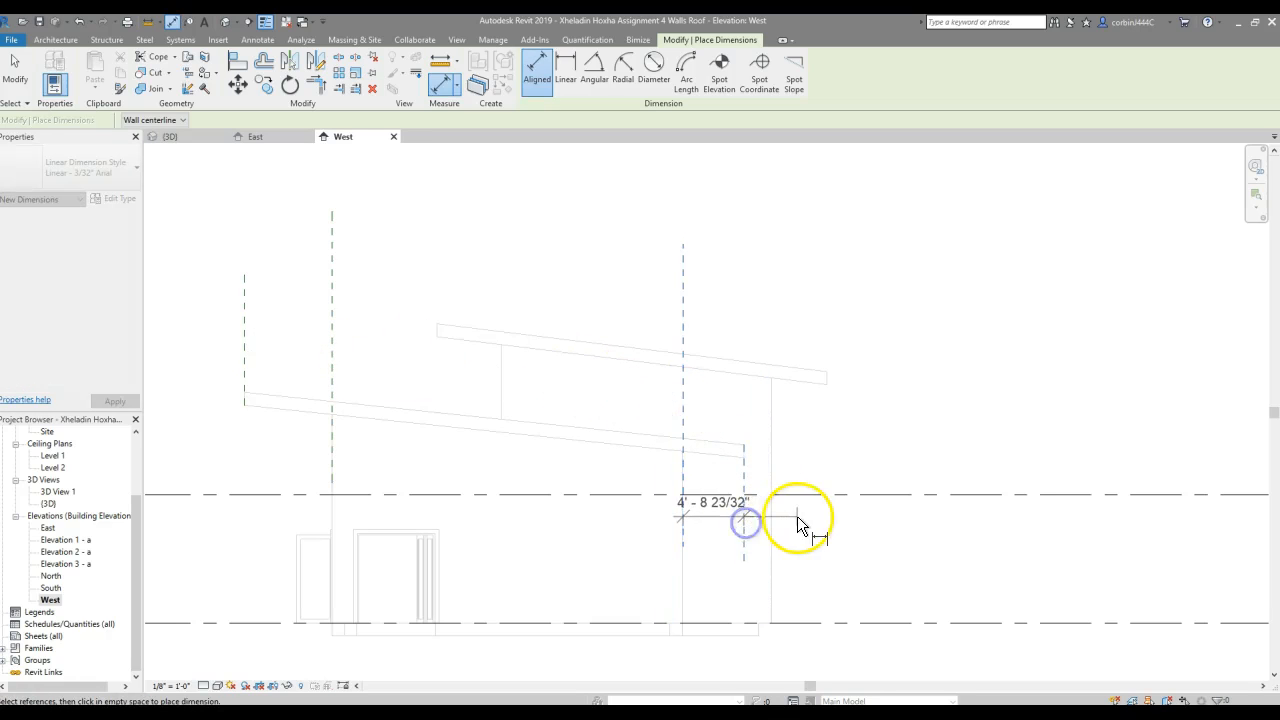
pyautogui.press('Escape')
pyautogui.press('Escape')
pyautogui.click(926, 551)
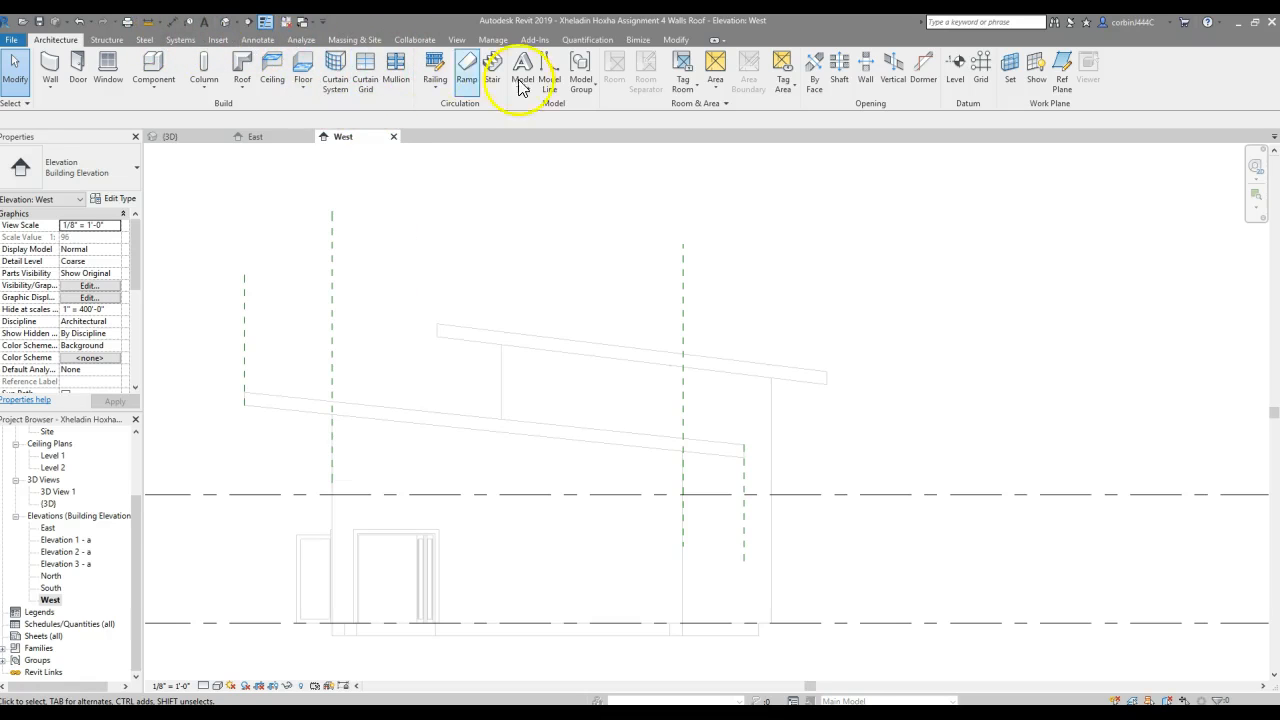
# Step: Check the lower roof's slope with the Spot Slope tool without placing an annotation, and inspect the roof's properties
pyautogui.click(262, 40)
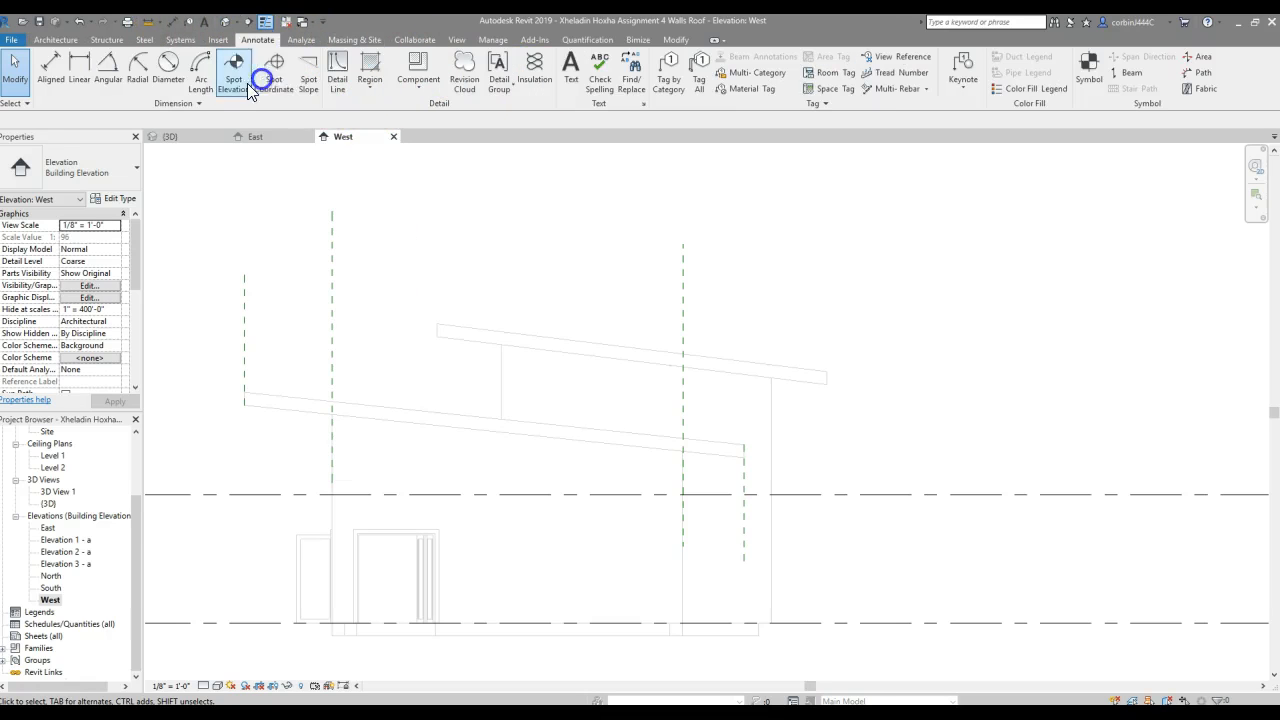
pyautogui.click(318, 68)
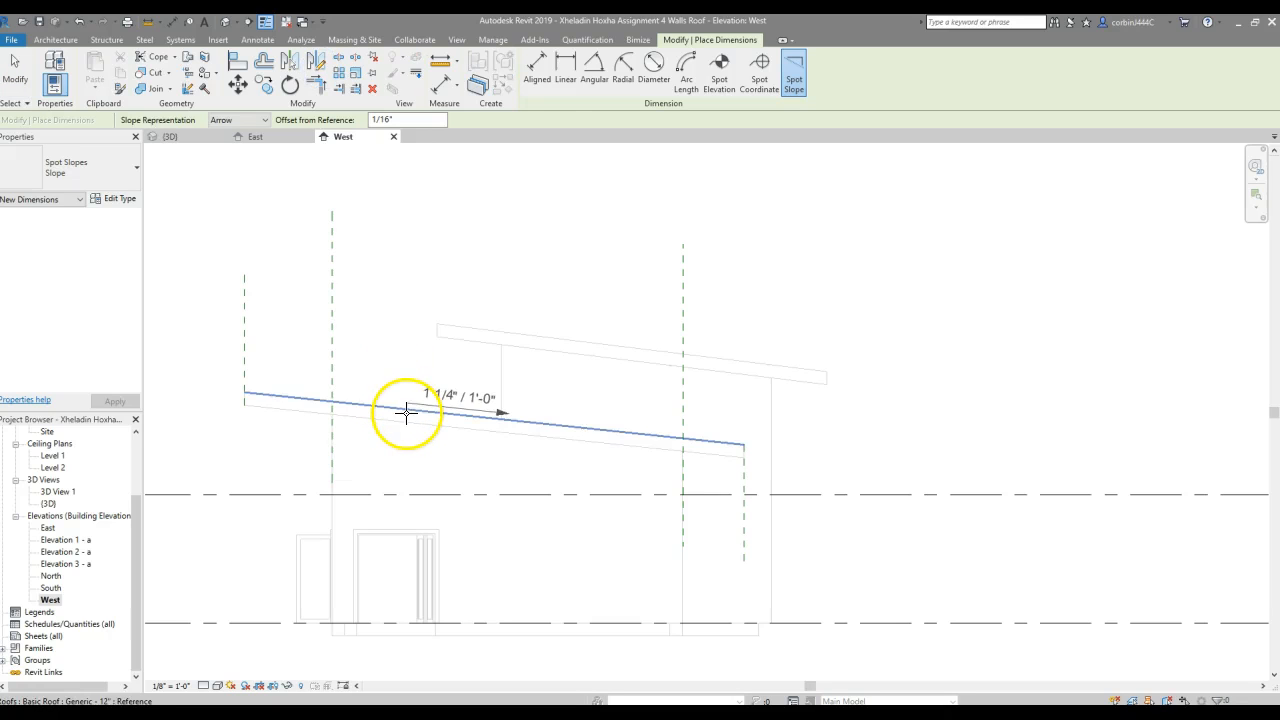
pyautogui.press('Escape')
pyautogui.press('Escape')
pyautogui.click(309, 412)
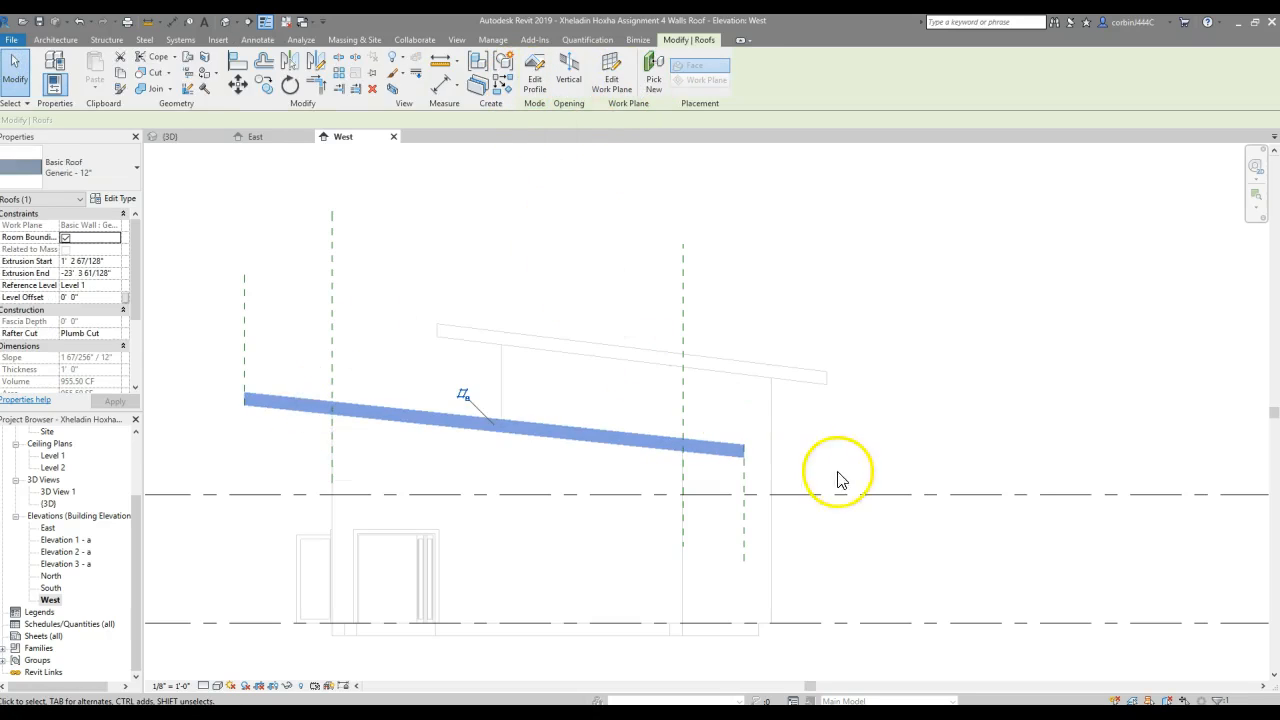
pyautogui.click(911, 491)
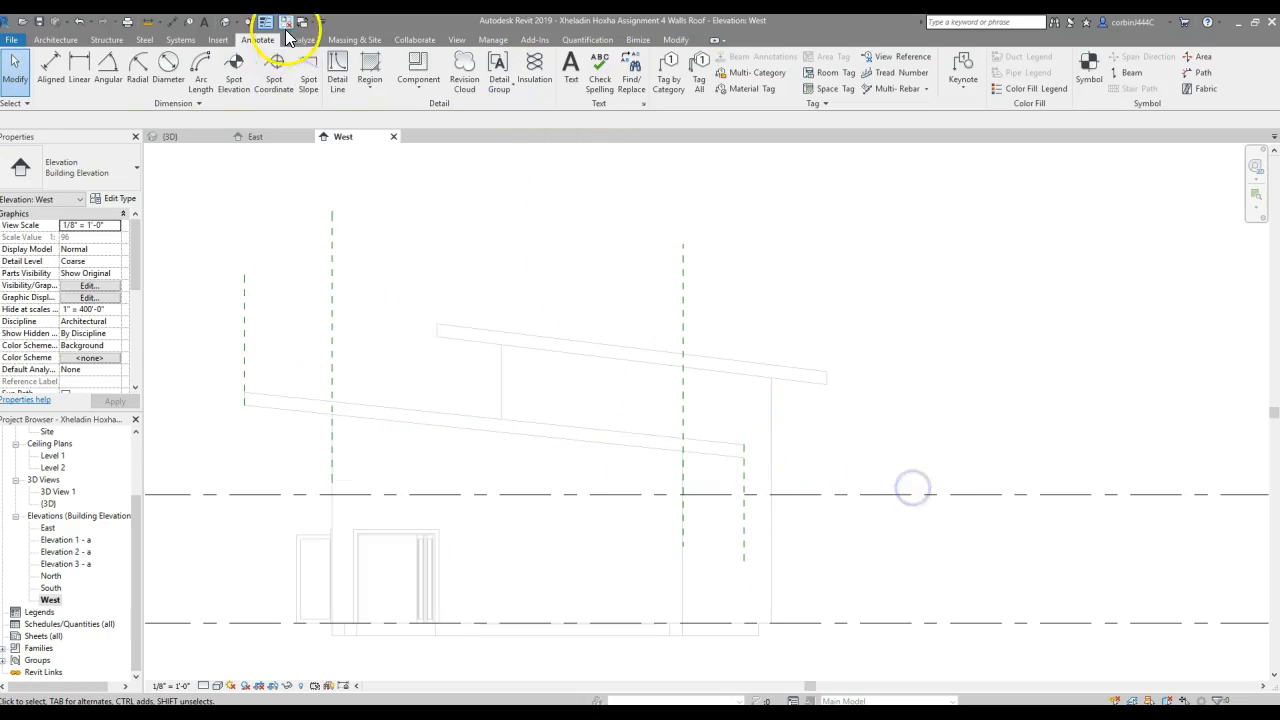
# Step: Place an aligned dimension from Level 1 up to the underside corner at the lower roof's low end
pyautogui.click(172, 21)
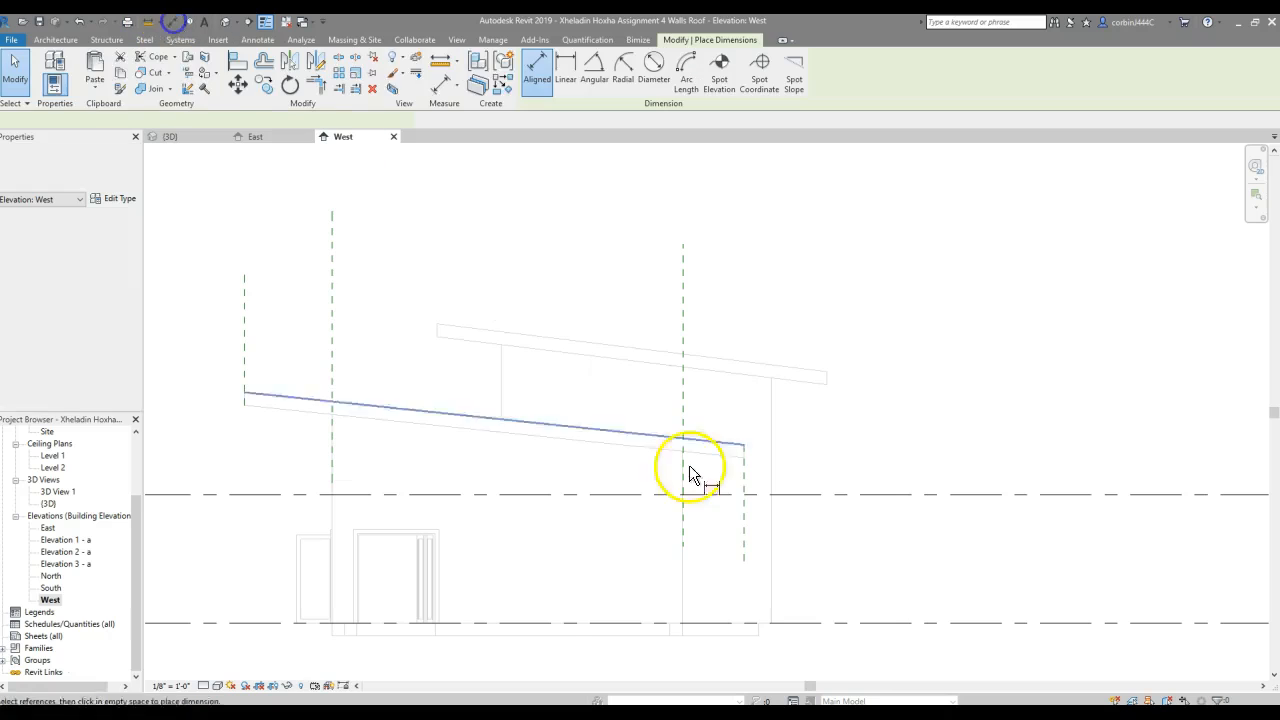
pyautogui.click(828, 621)
pyautogui.click(743, 457)
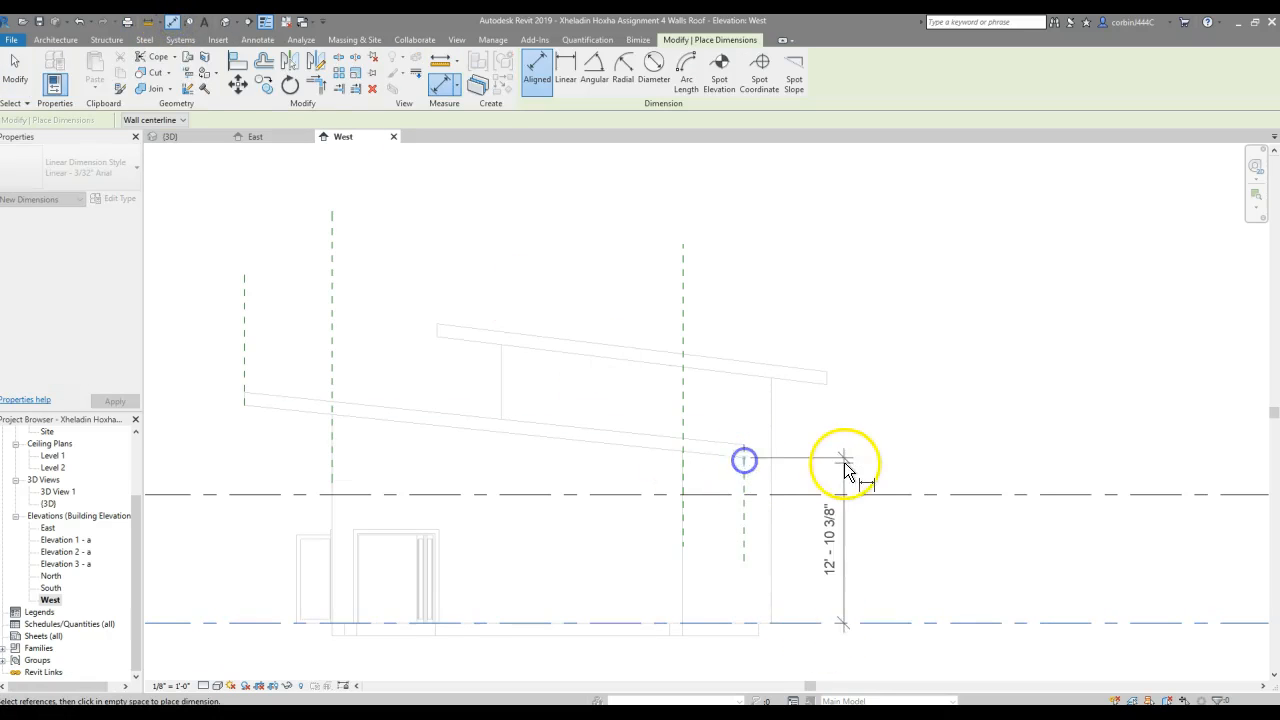
pyautogui.click(845, 462)
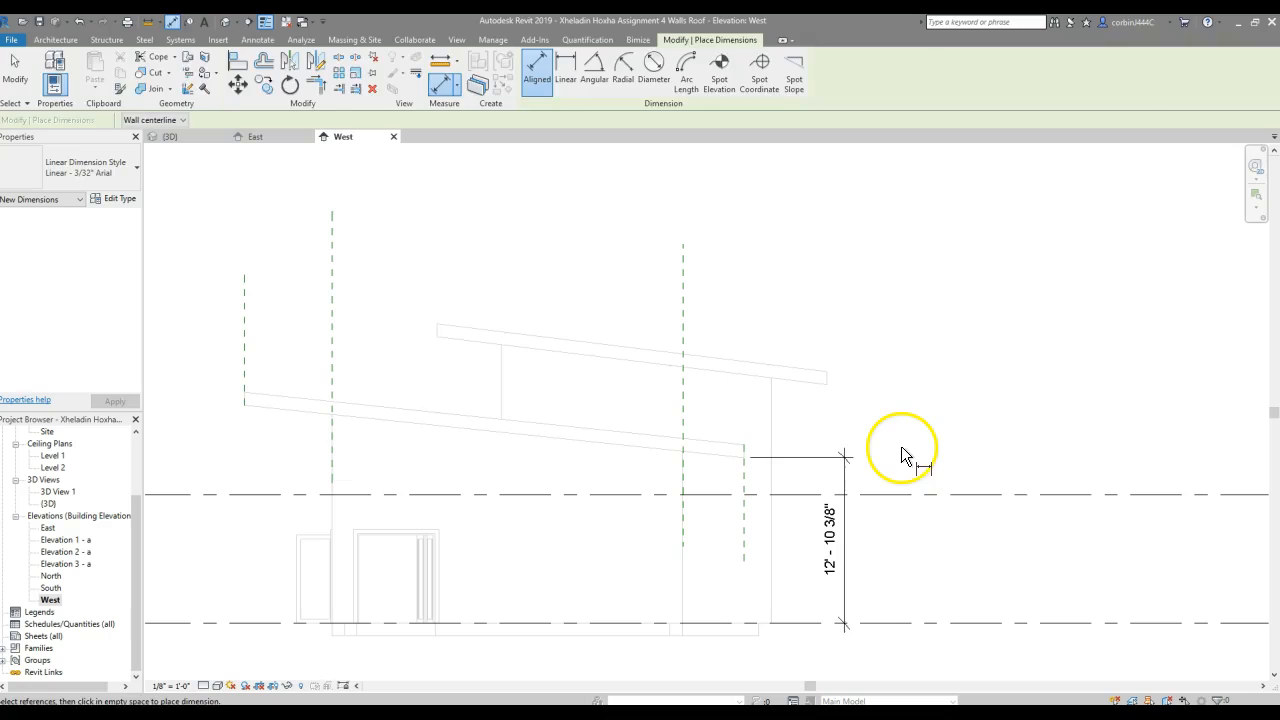
# Step: Delete the height dimension and the existing lower sloped roof in the West elevation
pyautogui.press('Escape')
pyautogui.press('Escape')
pyautogui.click(840, 487)
pyautogui.press('Delete')
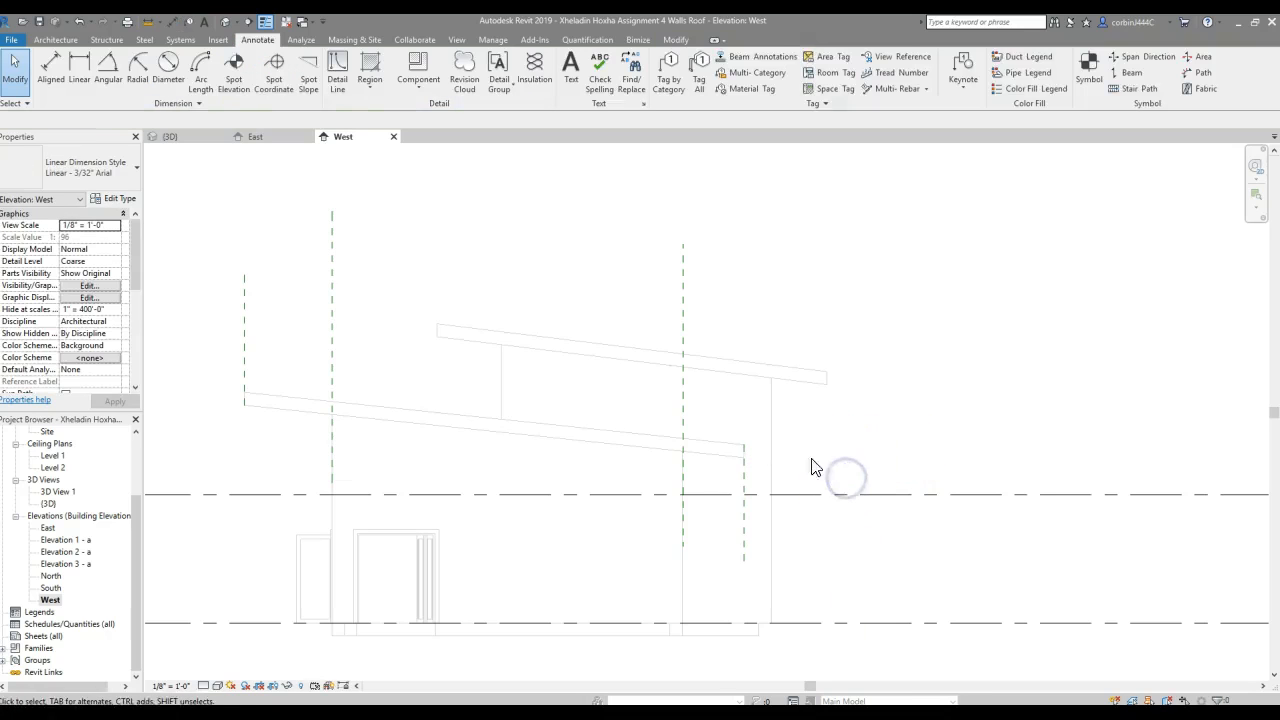
pyautogui.click(529, 426)
pyautogui.press('Delete')
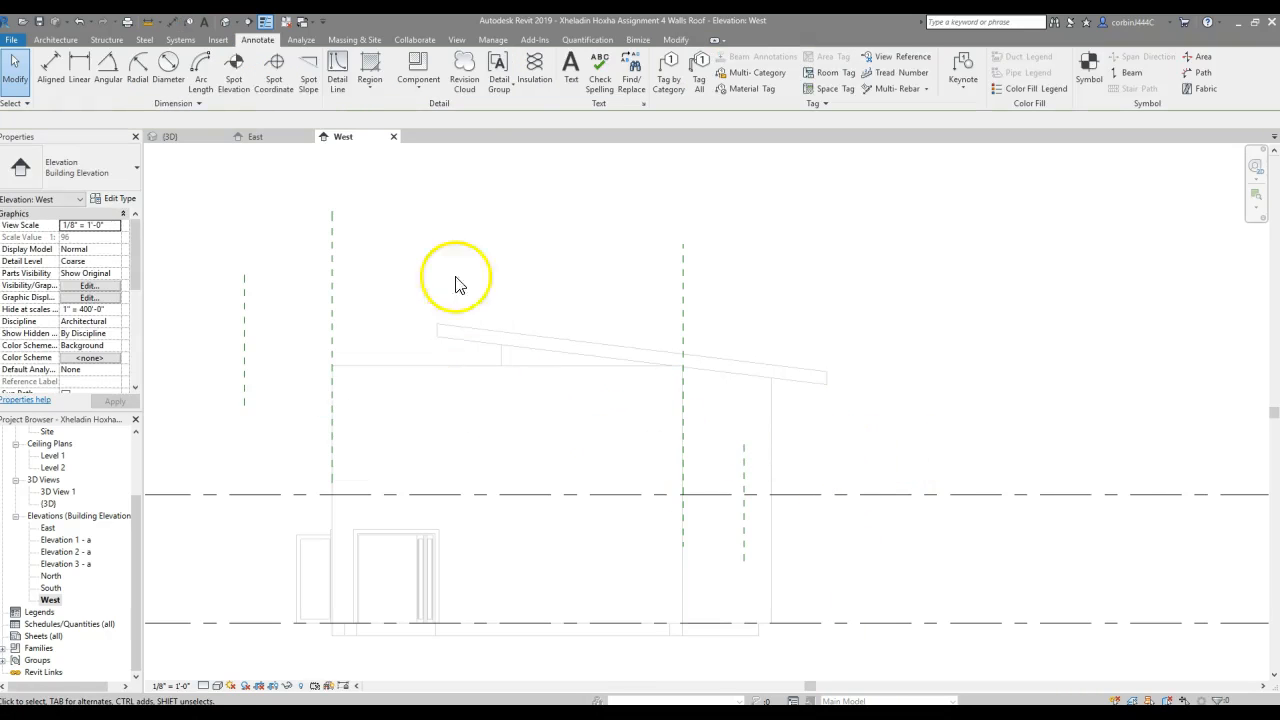
# Step: Open the Level 1 floor plan and start a roof by footprint with its base moved to Level 2
pyautogui.scroll(3, 47, 505)
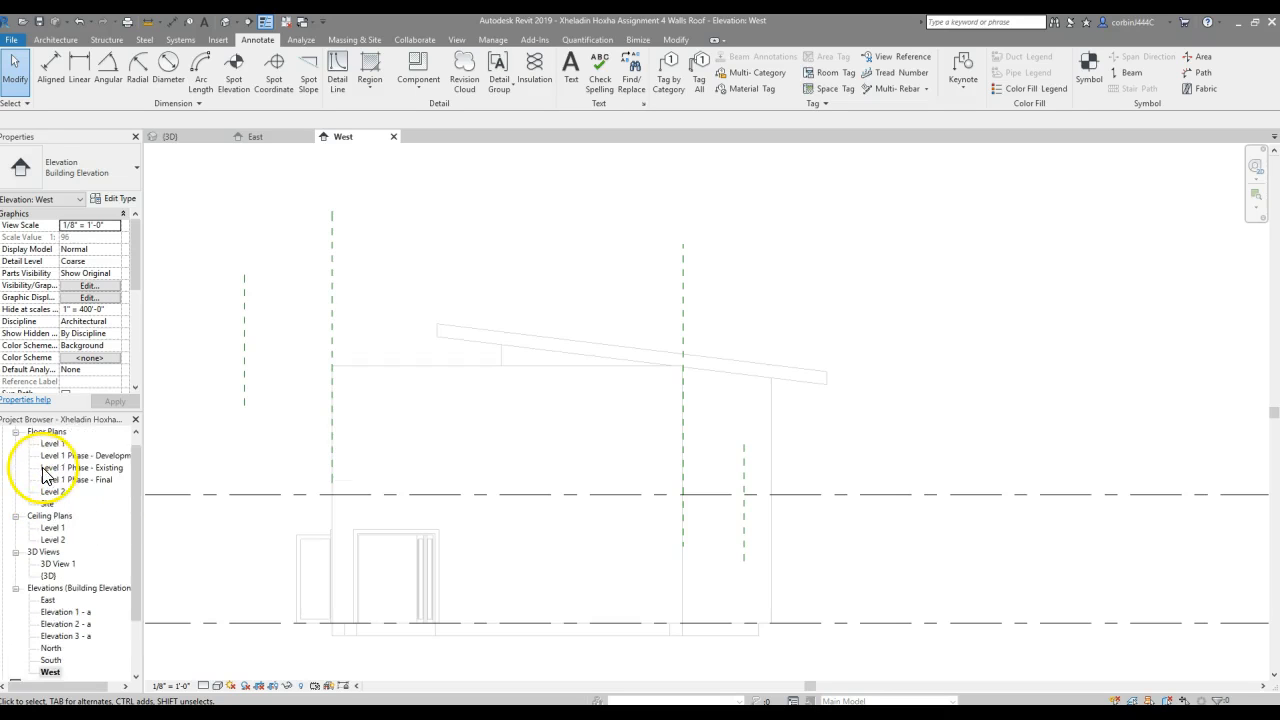
pyautogui.doubleClick(53, 456)
pyautogui.scroll(5, 740, 345)
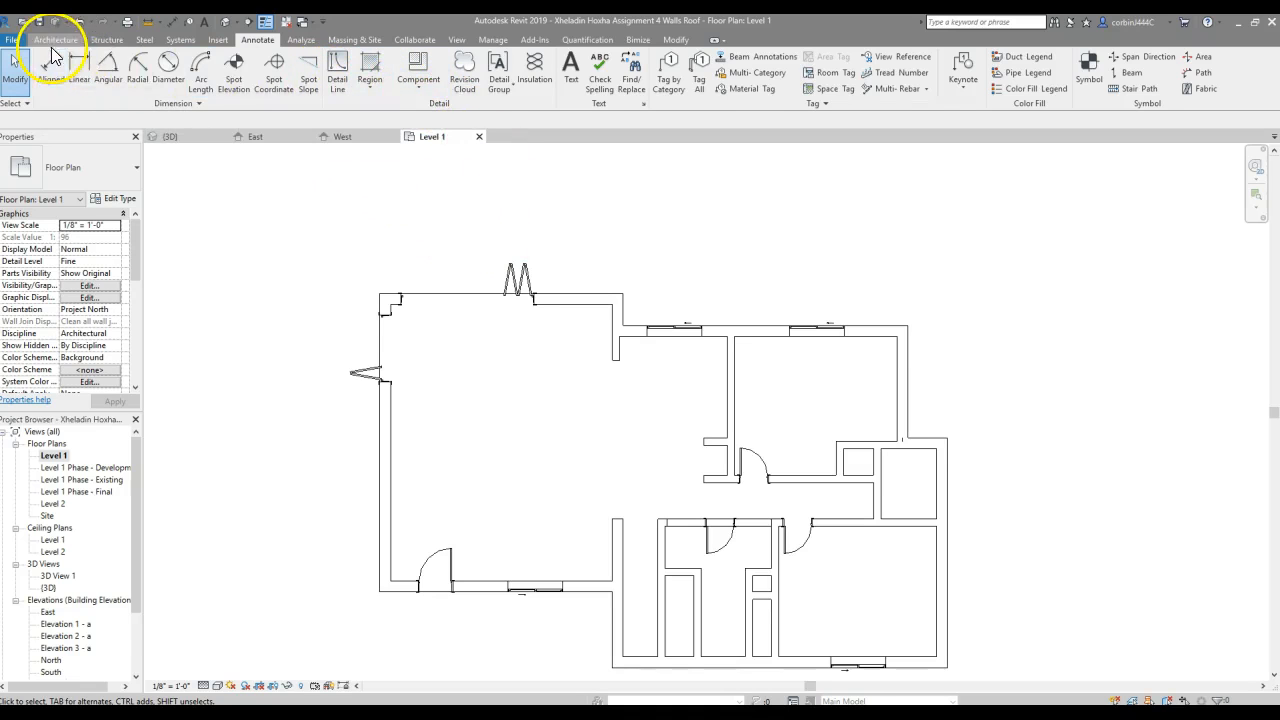
pyautogui.click(55, 42)
pyautogui.click(248, 68)
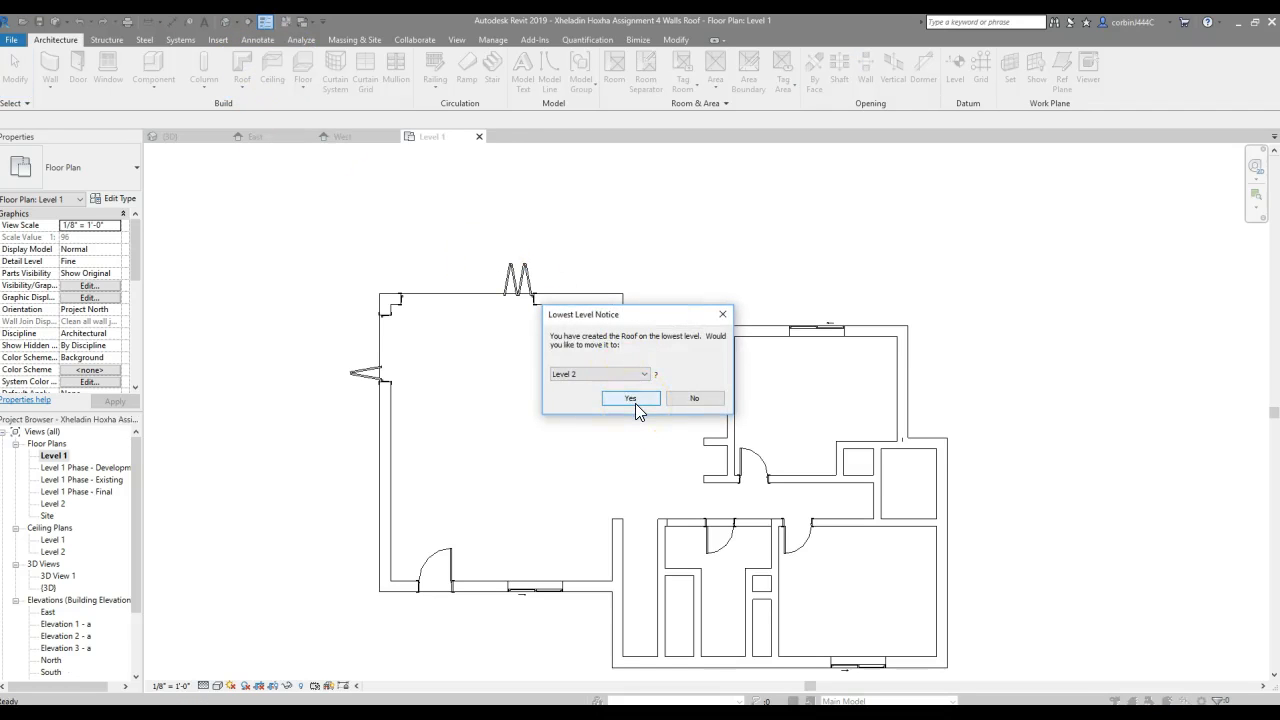
pyautogui.click(630, 372)
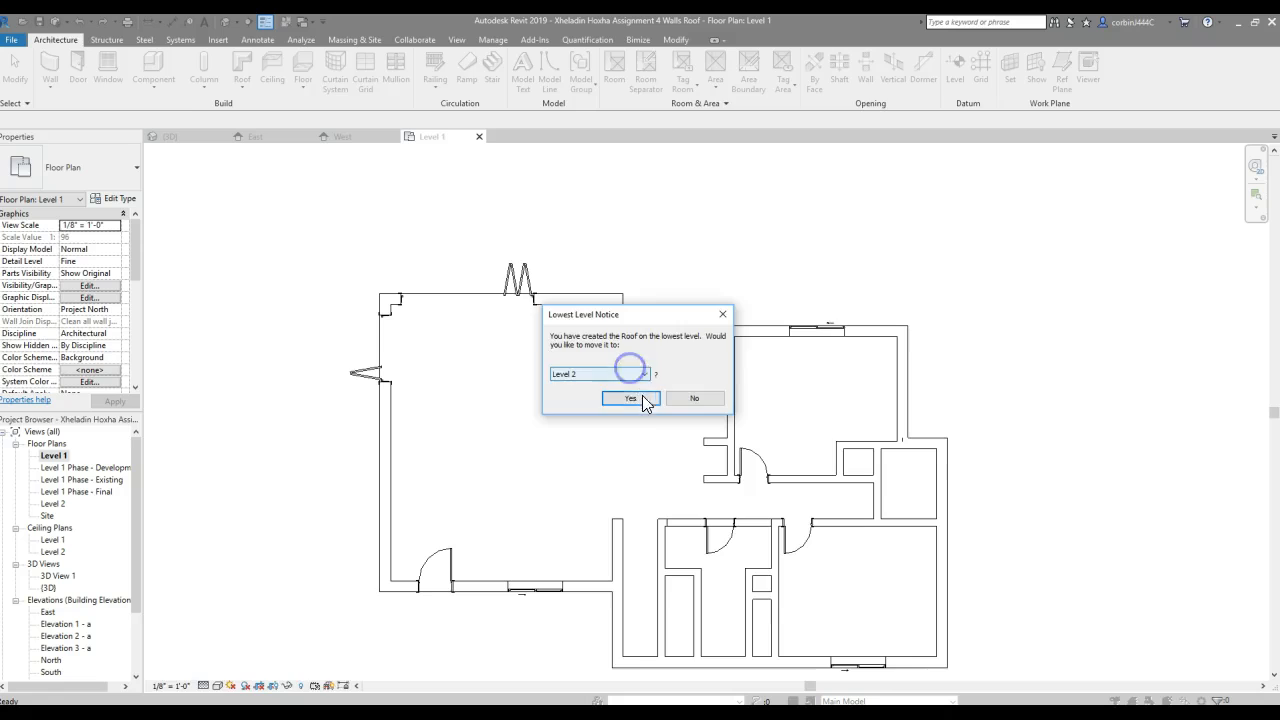
pyautogui.click(644, 399)
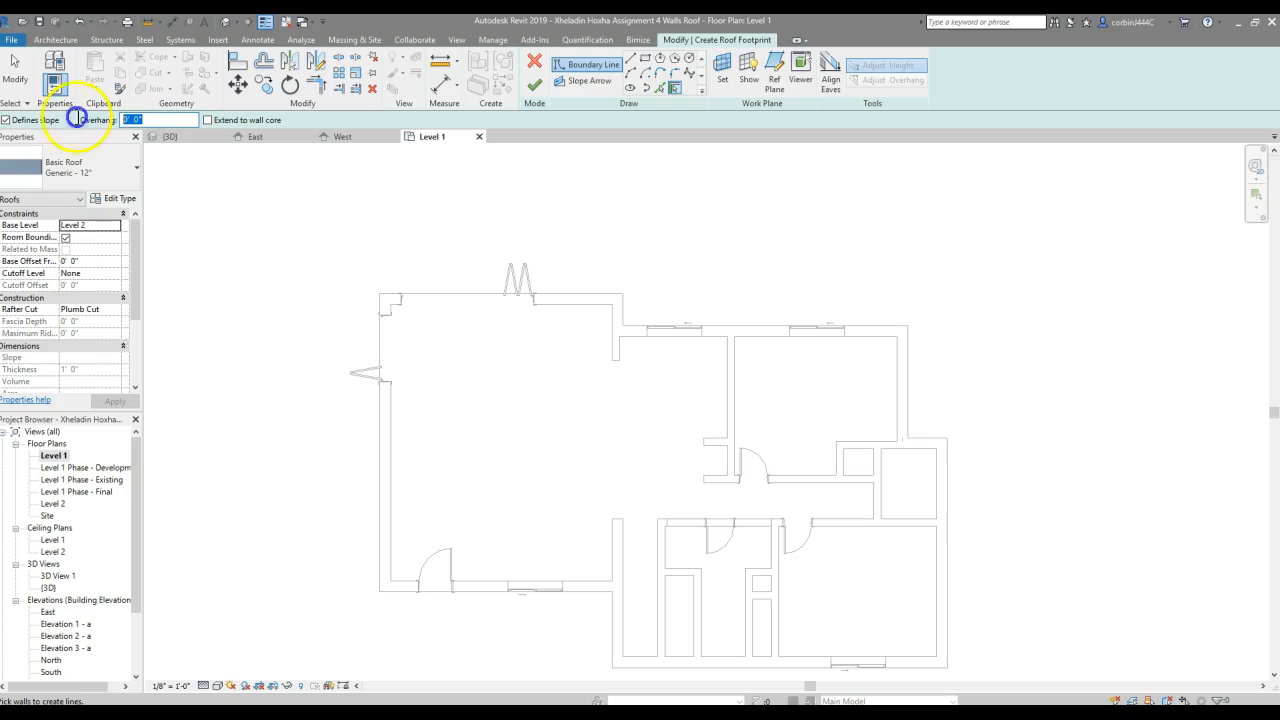
# Step: Create roof boundary lines with a 5' overhang from the west-side and lower outer walls of the large room
pyautogui.write('5')
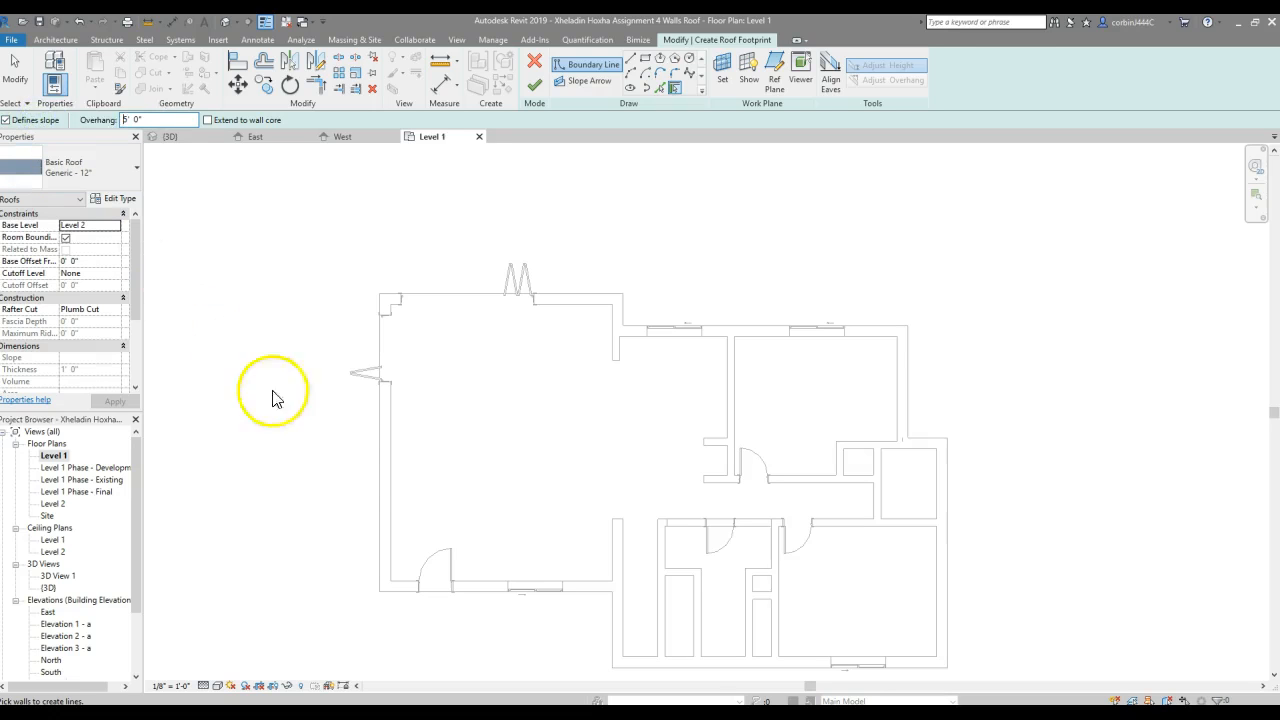
pyautogui.click(379, 484)
pyautogui.click(578, 590)
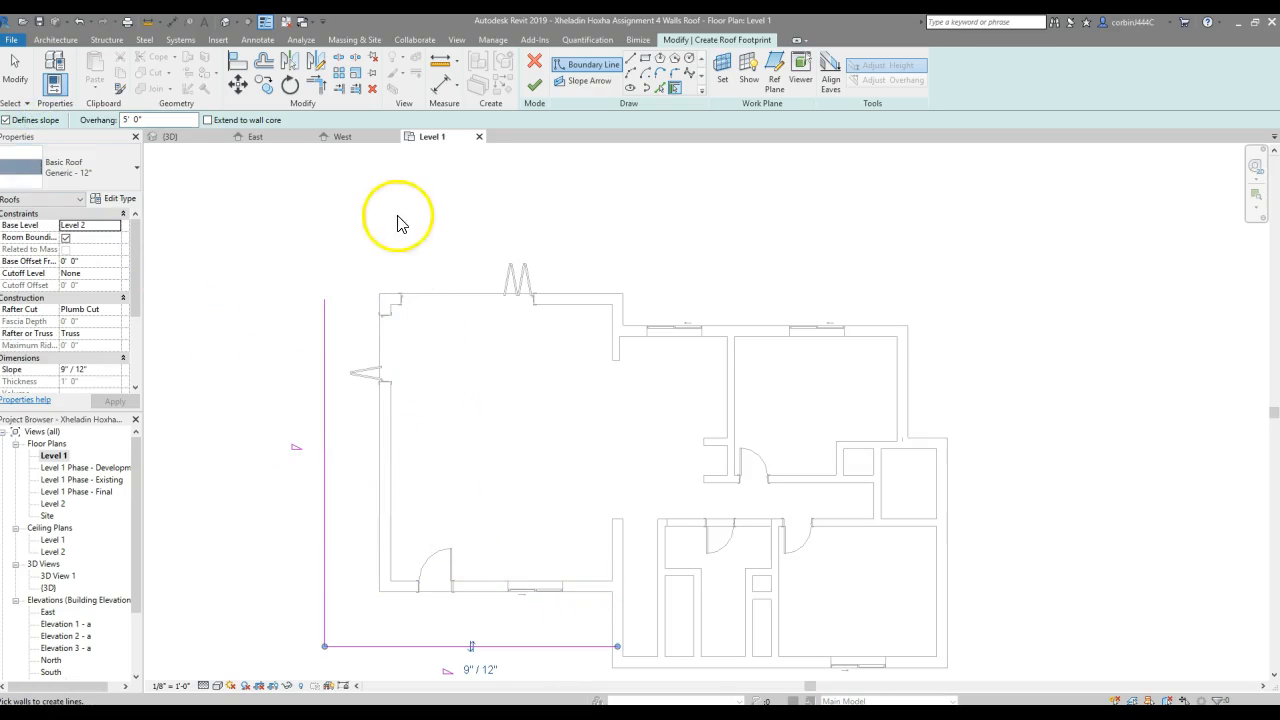
# Step: Create boundary lines with a 7' overhang from the large room's upper wall and a 5' overhang from its short right-hand wall
pyautogui.write('7')
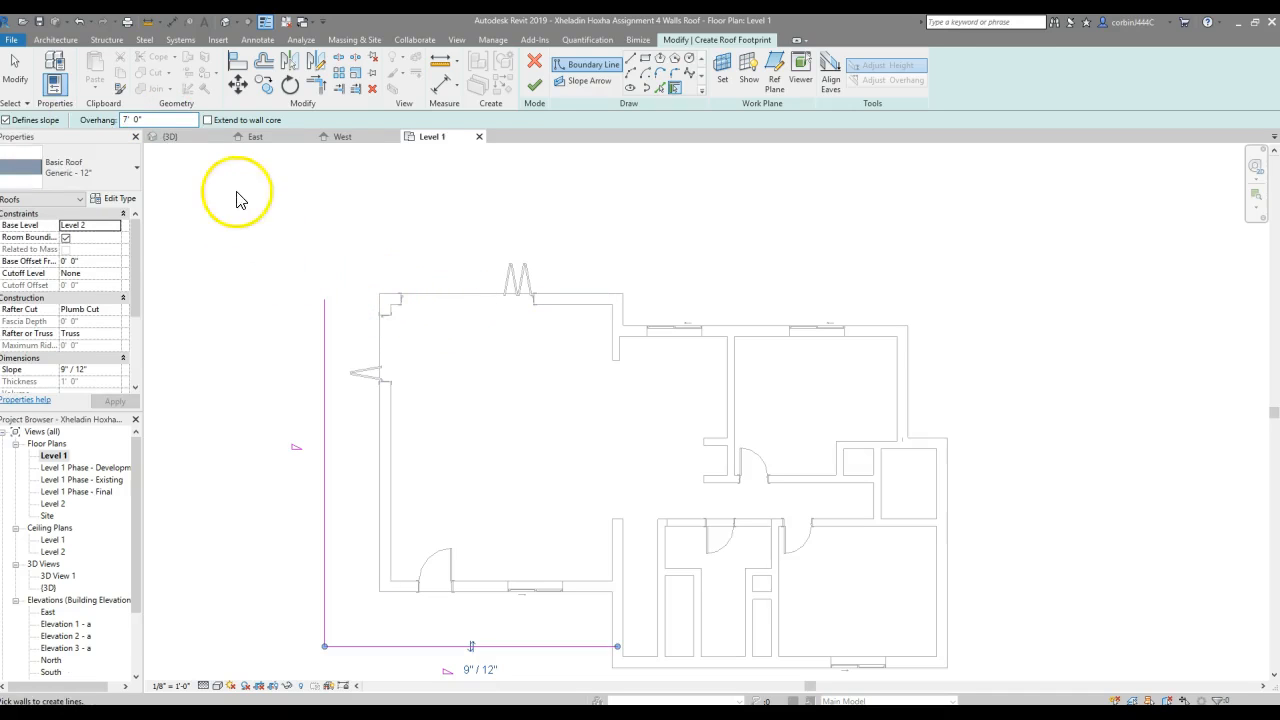
pyautogui.click(595, 298)
pyautogui.scroll(-3, 652, 223)
pyautogui.scroll(4, 666, 335)
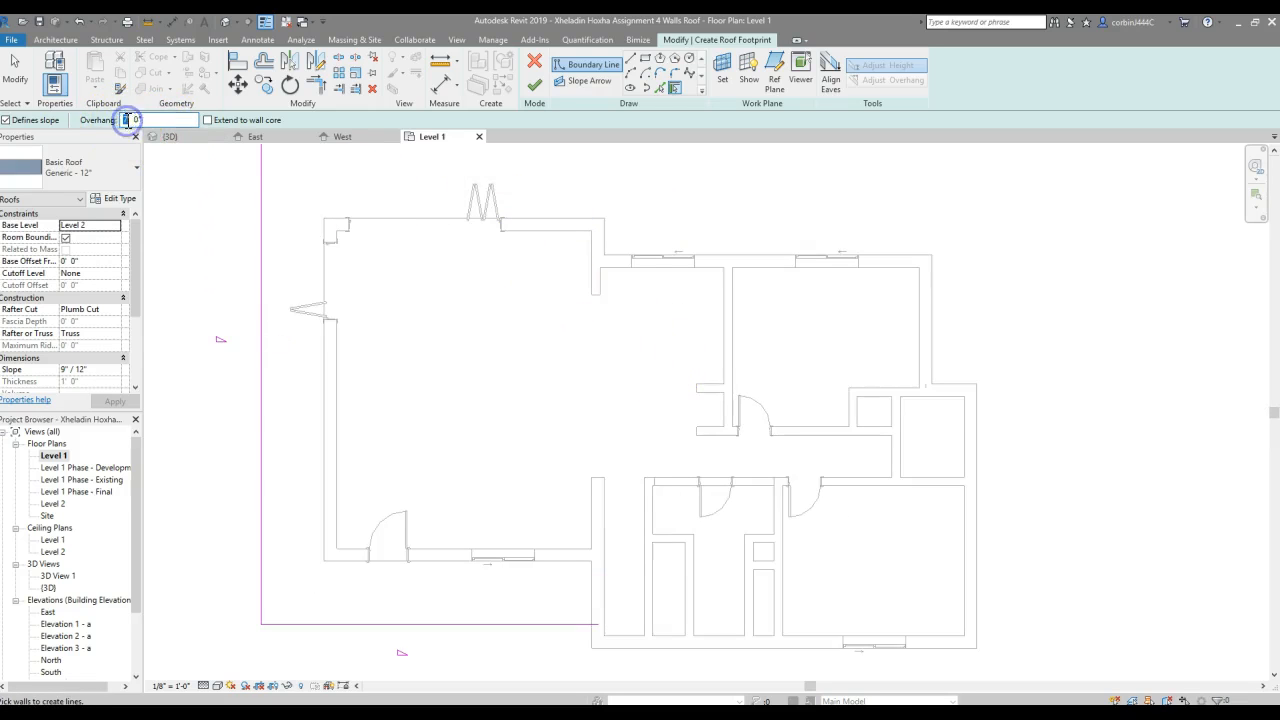
pyautogui.click(594, 234)
pyautogui.scroll(-4, 629, 357)
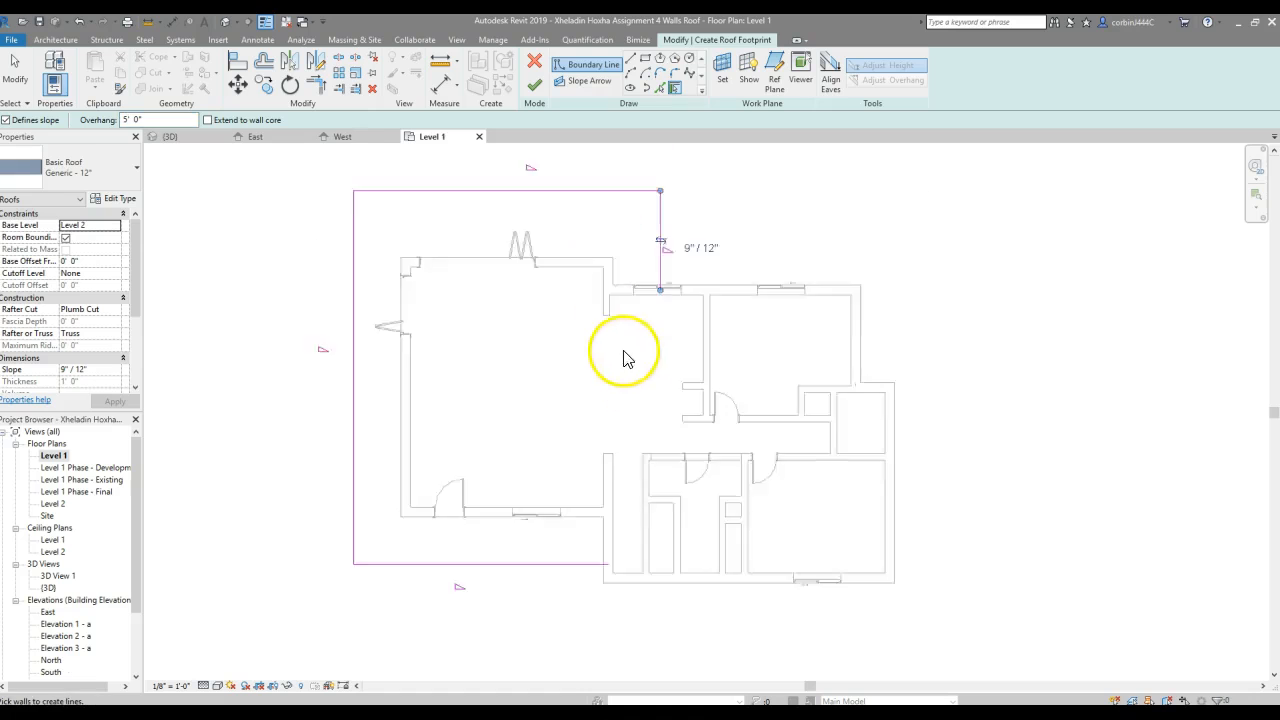
pyautogui.press('Escape')
pyautogui.scroll(3, 690, 356)
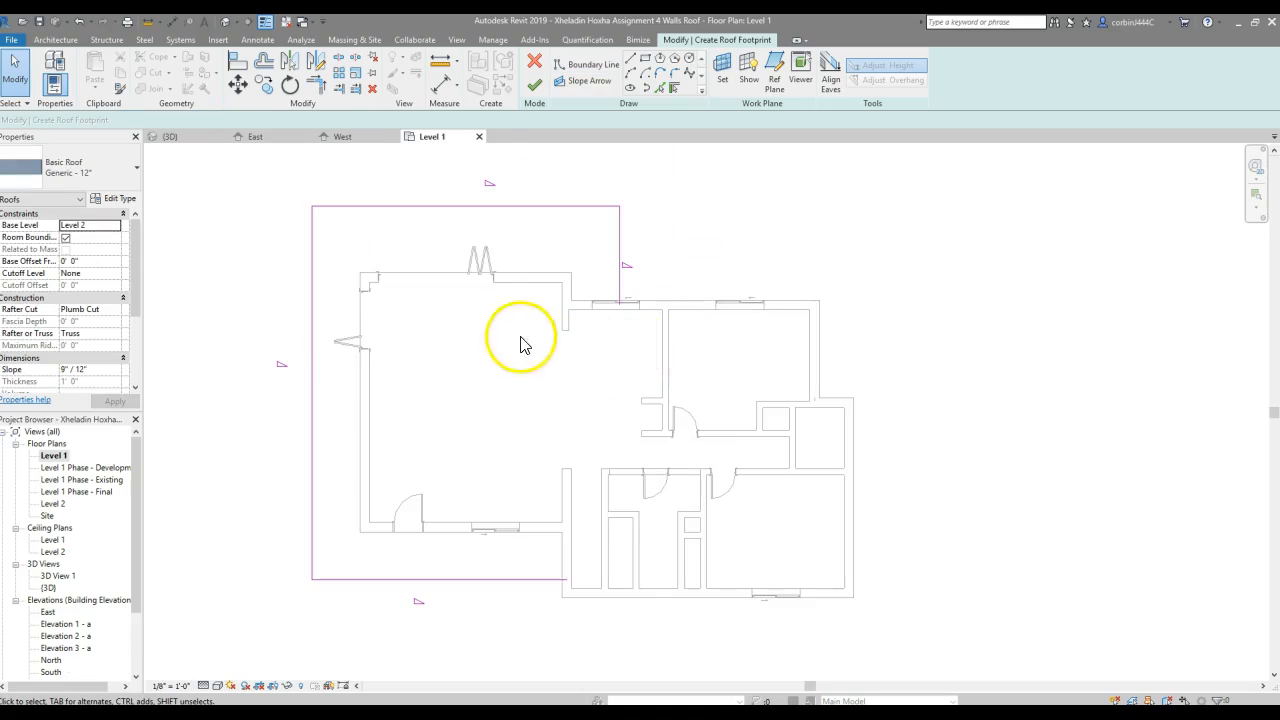
# Step: Examine the slope and overhang properties of the side and lower roof boundary lines without changing them
pyautogui.click(313, 335)
pyautogui.keyDown('ctrl'); pyautogui.click(621, 251); pyautogui.keyUp('ctrl')
pyautogui.click(52, 237)
pyautogui.click(254, 352)
pyautogui.scroll(-5, 363, 256)
pyautogui.scroll(3, 415, 369)
pyautogui.scroll(-2, 455, 331)
pyautogui.click(418, 414)
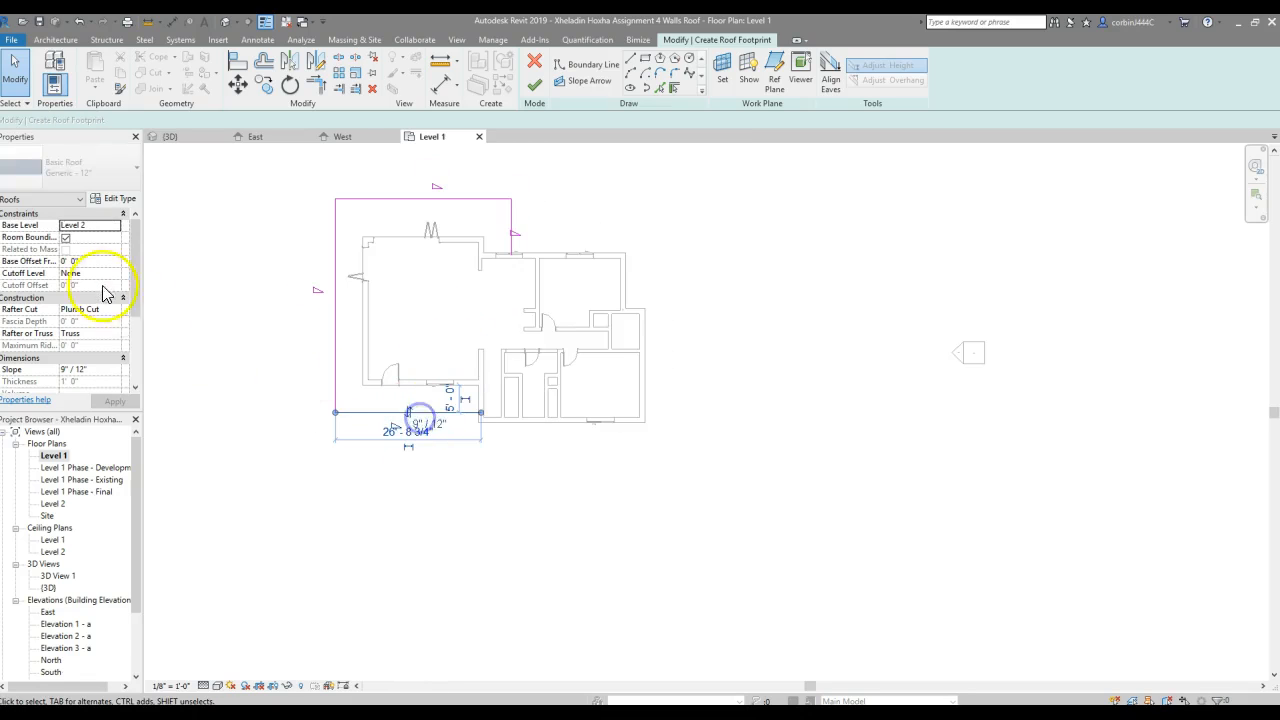
pyautogui.click(71, 237)
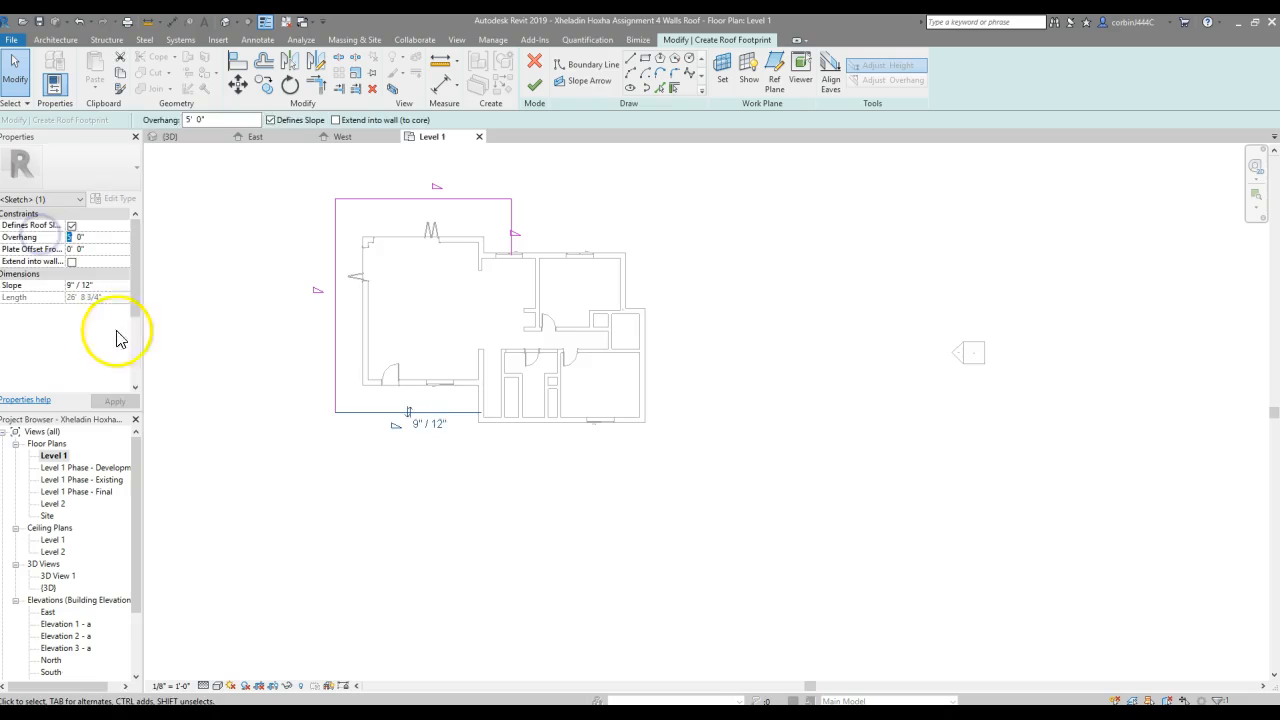
pyautogui.click(357, 500)
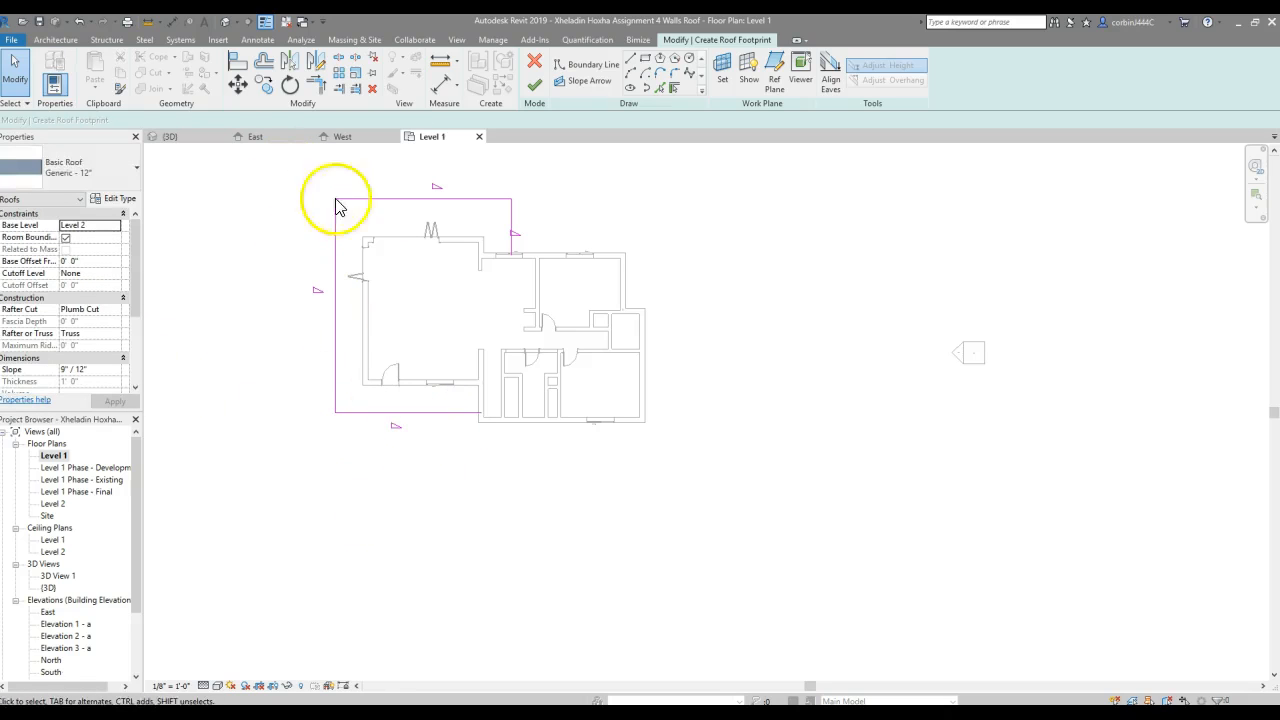
# Step: Trim the right-hand and lower boundary lines to a corner so the footprint forms a closed rectangle
pyautogui.click(327, 91)
pyautogui.click(508, 222)
pyautogui.click(466, 412)
pyautogui.press('Escape')
# Step: Remove the slope definition from the upper, left-hand and right-hand boundary lines
pyautogui.moveTo(293, 182); pyautogui.dragTo(340, 212)
pyautogui.moveTo(601, 293); pyautogui.dragTo(289, 174)
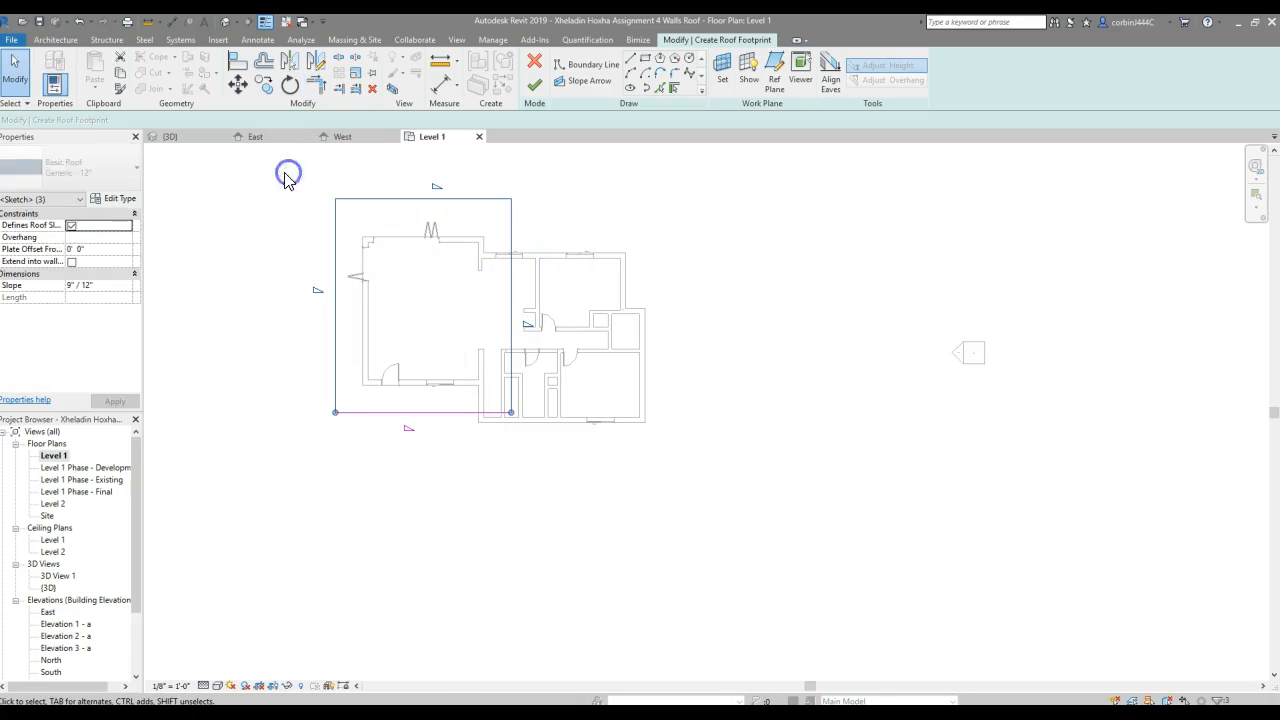
pyautogui.click(71, 225)
# Step: Set the lower boundary line's slope to 1 1/4" / 12" and finish the roof footprint
pyautogui.click(422, 411)
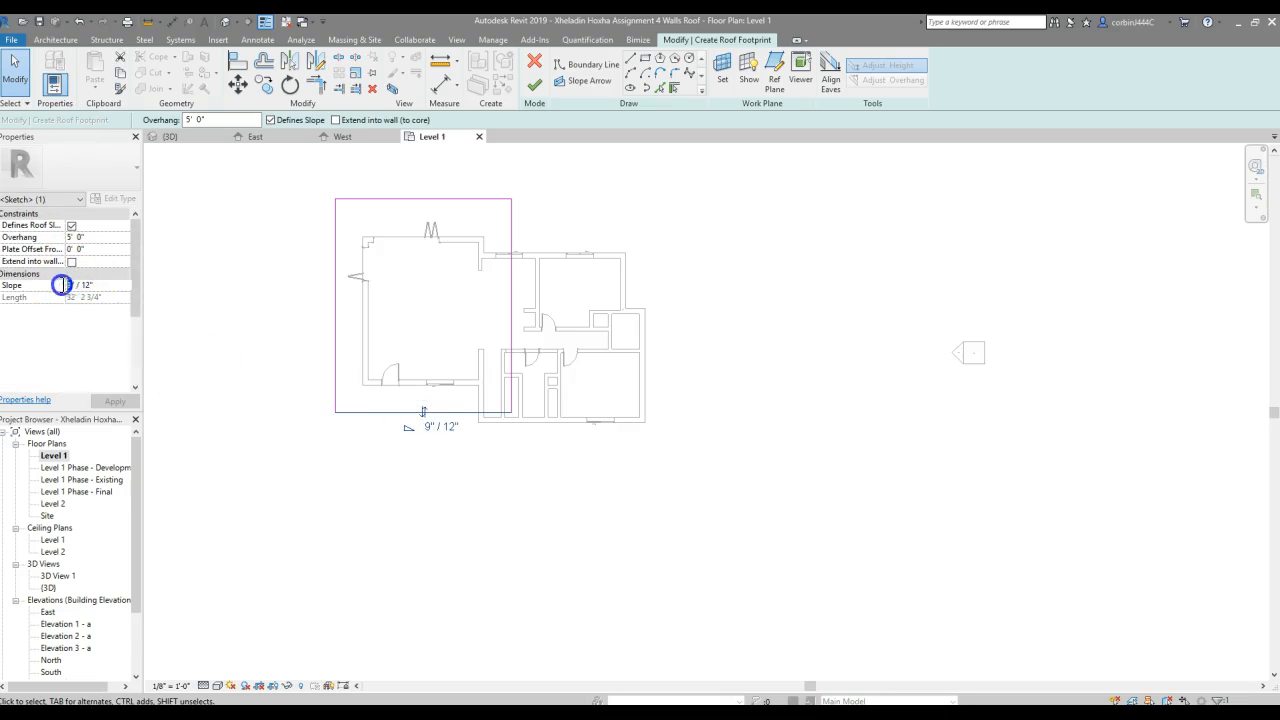
pyautogui.write('1 1/4')
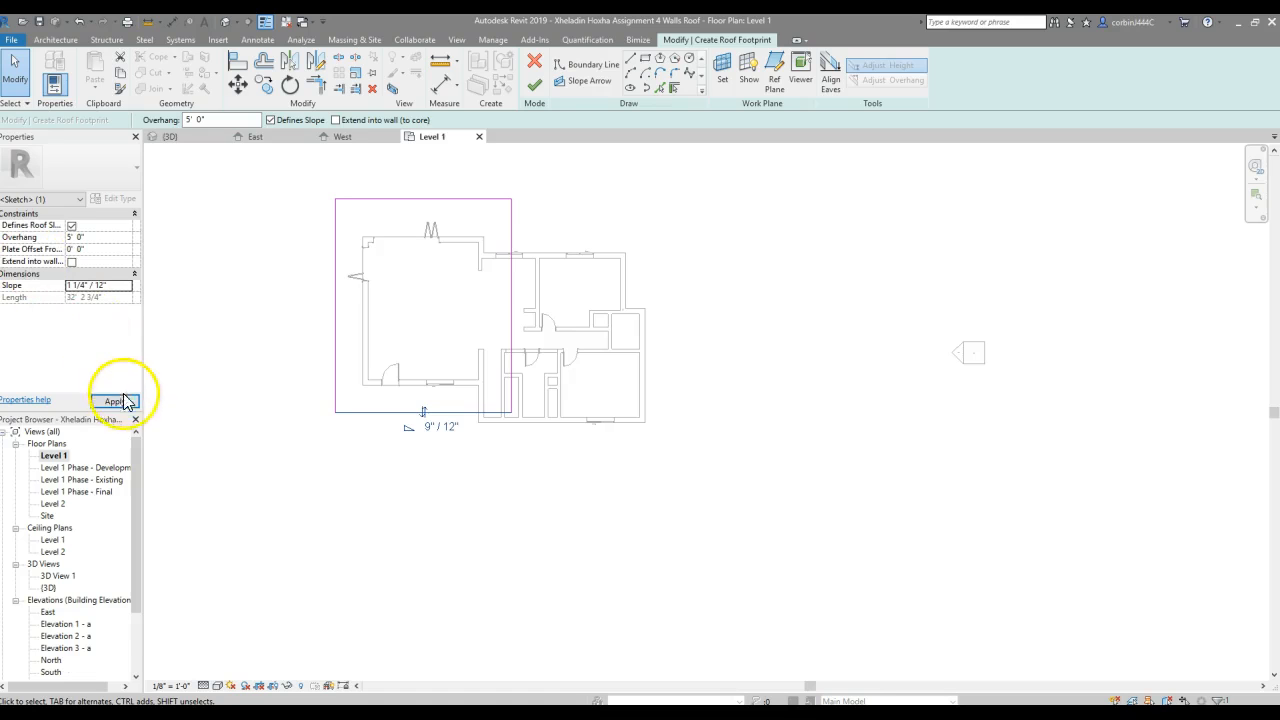
pyautogui.click(116, 401)
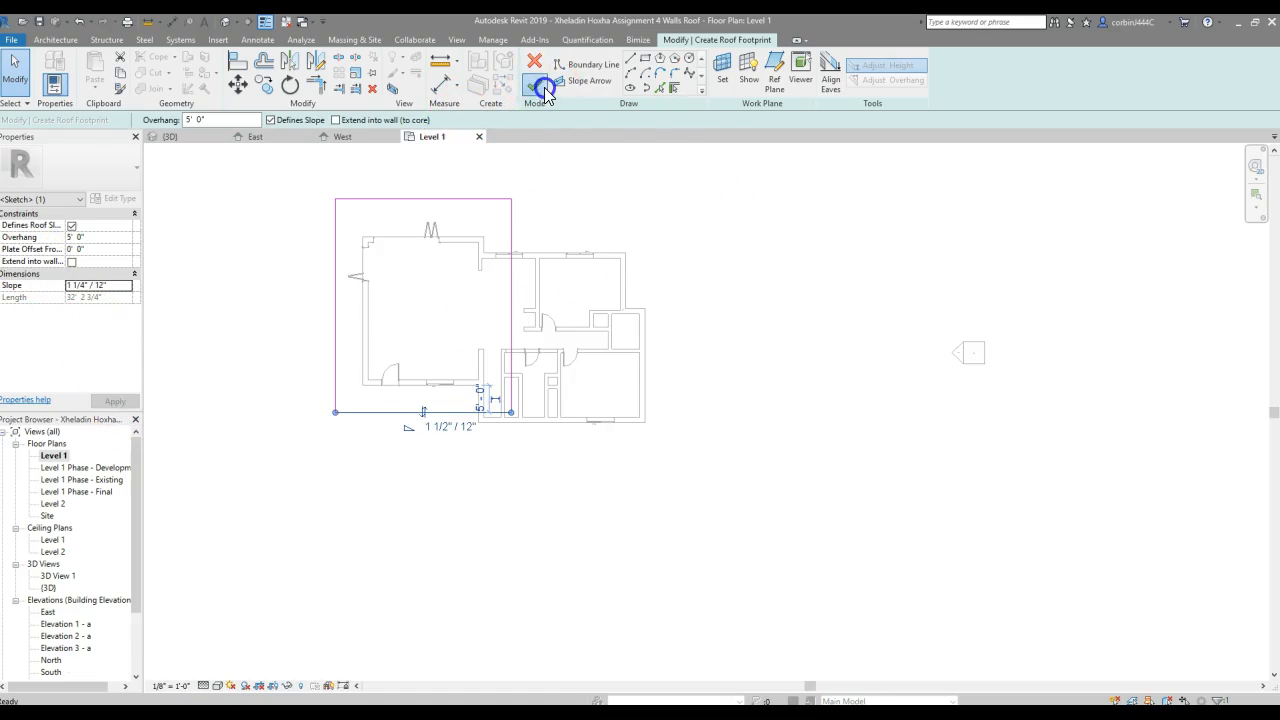
pyautogui.click(545, 92)
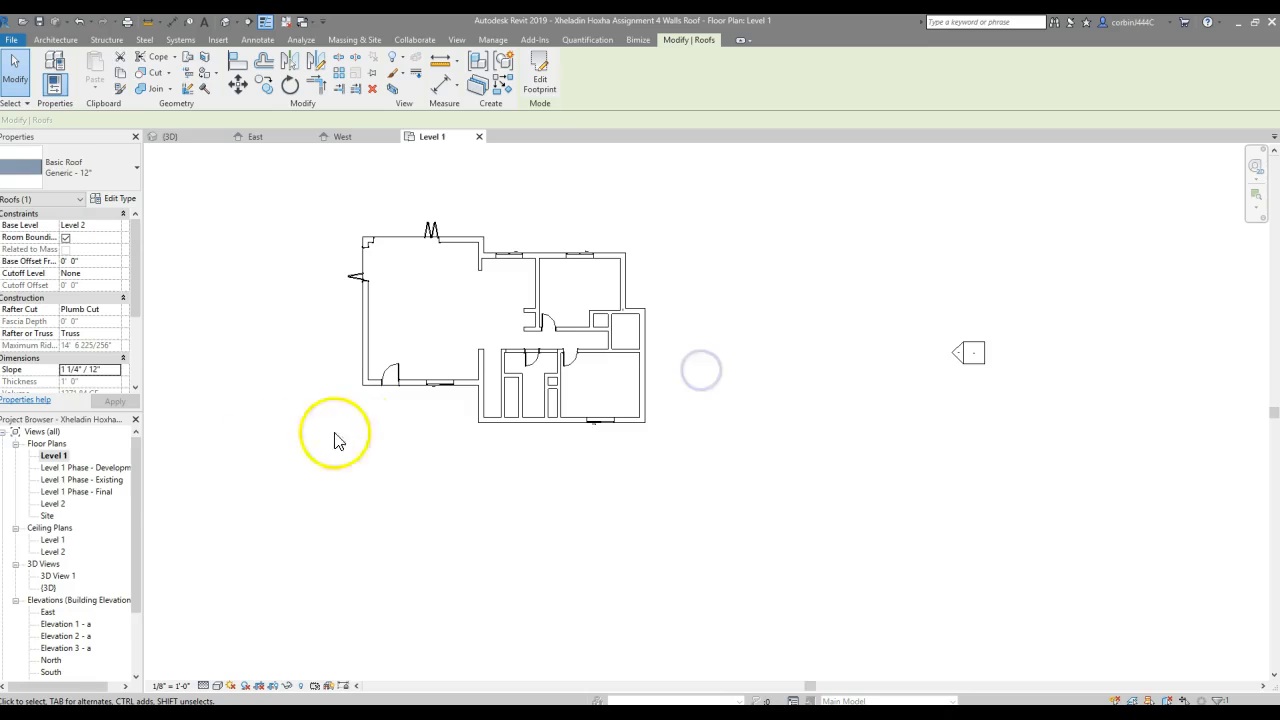
# Step: In the West elevation, place an aligned dimension from Level 1 to the underside corner at the new roof's low end
pyautogui.scroll(-2, 54, 657)
pyautogui.doubleClick(50, 636)
pyautogui.scroll(3, 788, 512)
pyautogui.scroll(-2, 788, 512)
pyautogui.scroll(2, 709, 514)
pyautogui.scroll(-2, 389, 277)
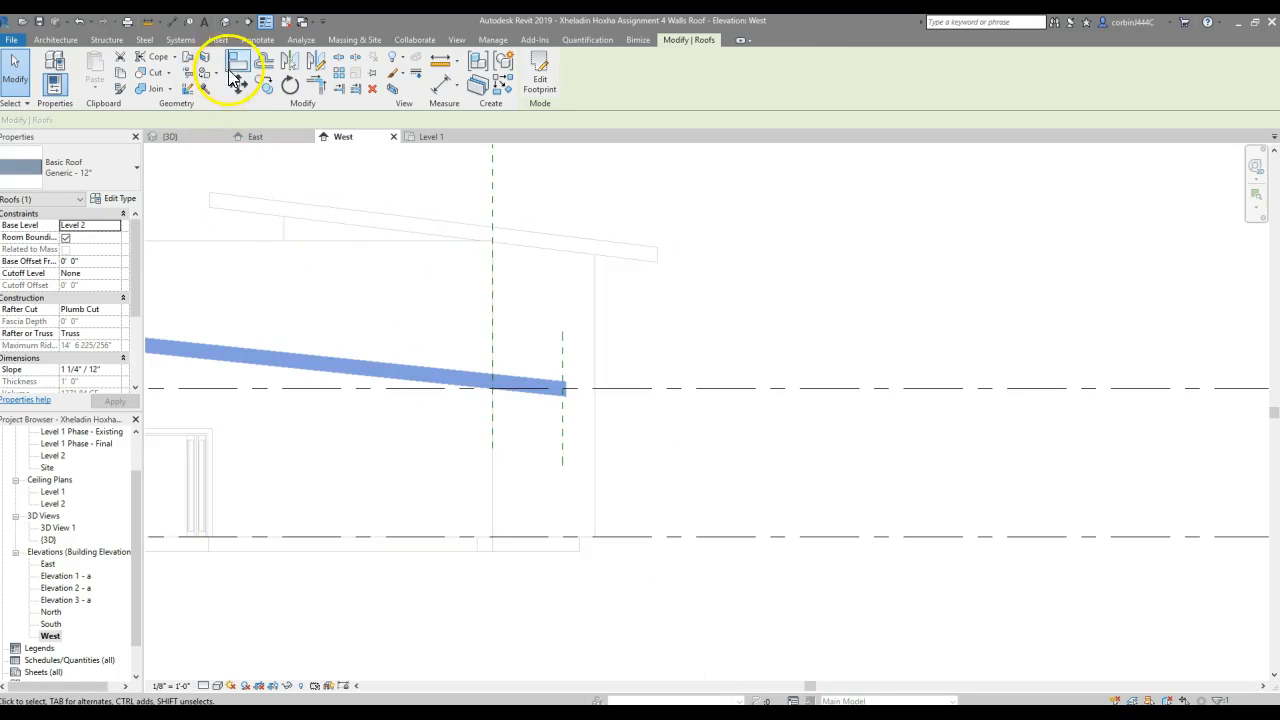
pyautogui.click(178, 26)
pyautogui.click(703, 537)
pyautogui.click(567, 398)
pyautogui.click(567, 398)
pyautogui.click(529, 385)
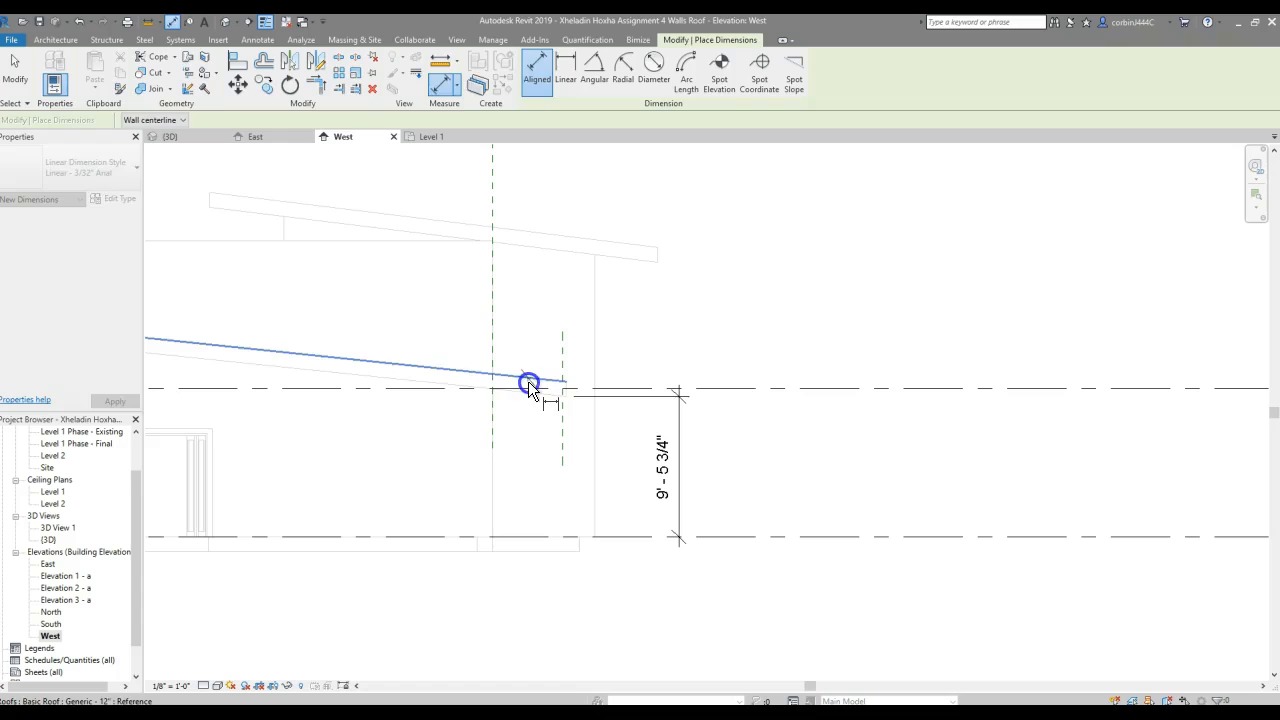
# Step: Raise the new roof by setting its height dimension from Level 1 to 13'
pyautogui.press('Escape')
pyautogui.press('Escape')
pyautogui.click(529, 385)
pyautogui.click(664, 450)
pyautogui.click(664, 452)
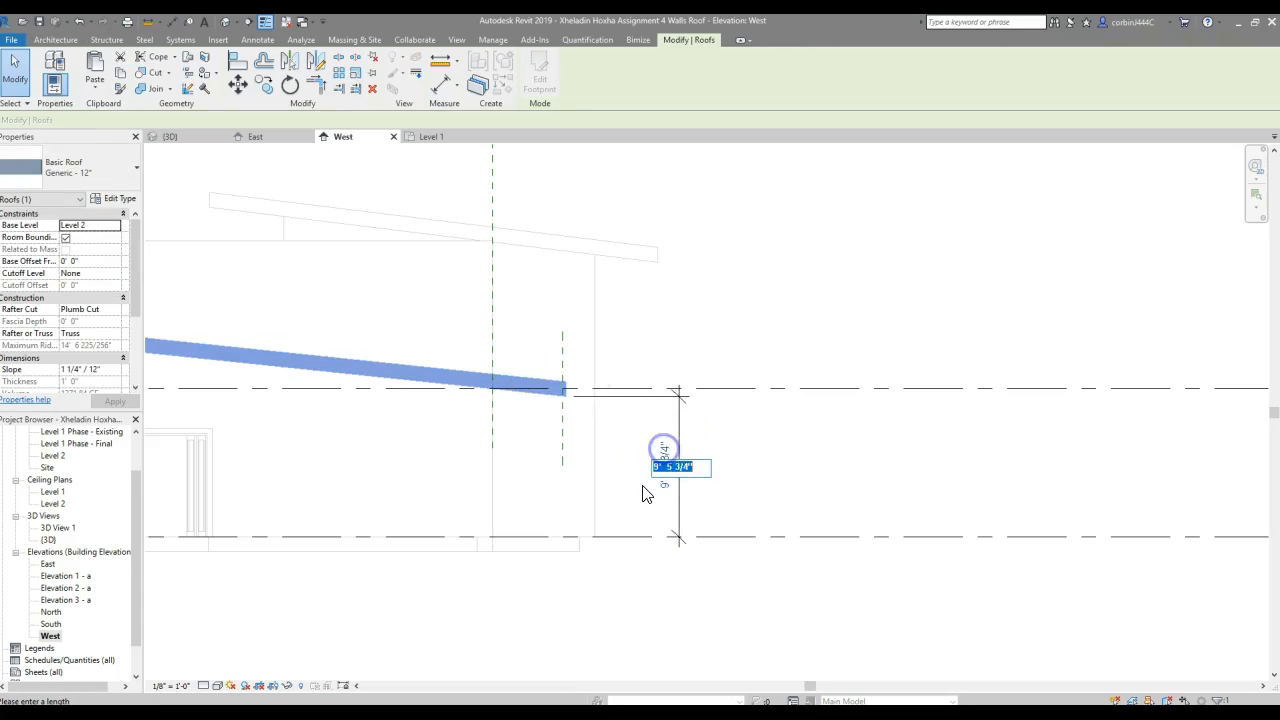
pyautogui.write('13')
pyautogui.press('Return')
pyautogui.click(643, 488)
# Step: View the house in the {3D} view and open the new lower roof's footprint for editing
pyautogui.scroll(-3, 758, 387)
pyautogui.scroll(2, 640, 388)
pyautogui.doubleClick(48, 539)
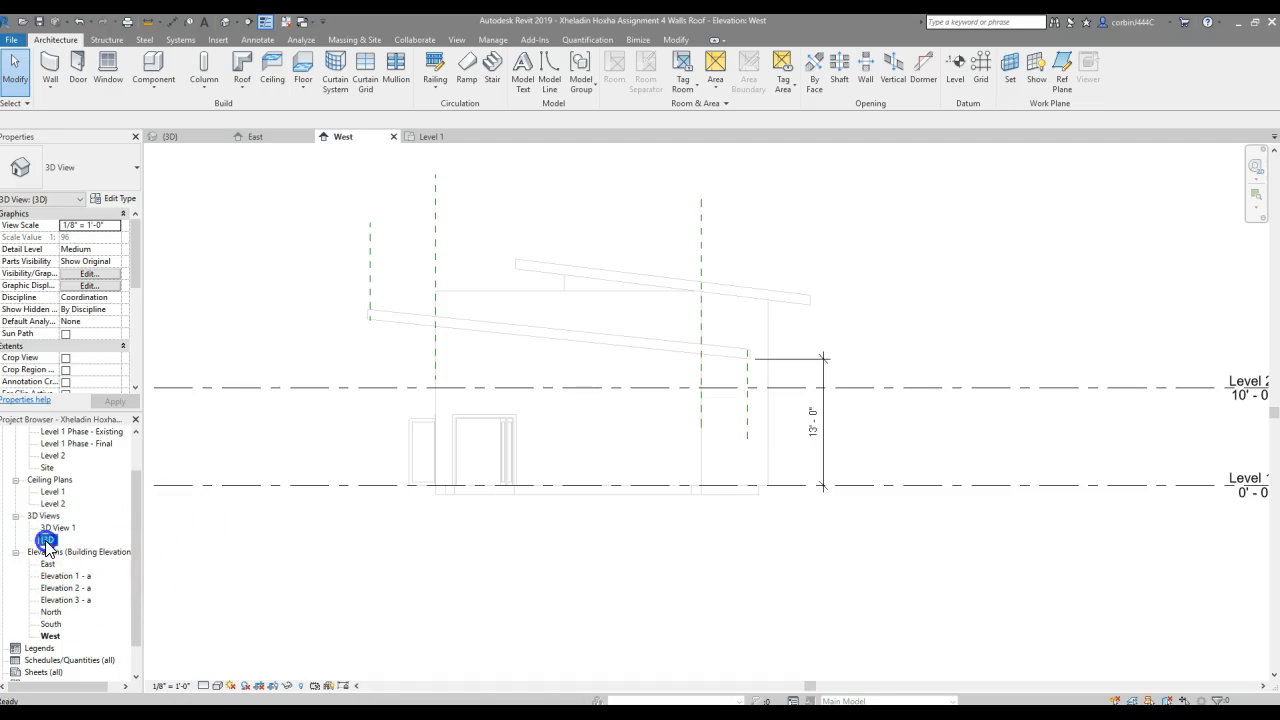
pyautogui.keyDown('shift'); pyautogui.moveTo(381, 446); pyautogui.dragTo(478, 513, button='middle'); pyautogui.keyUp('shift')
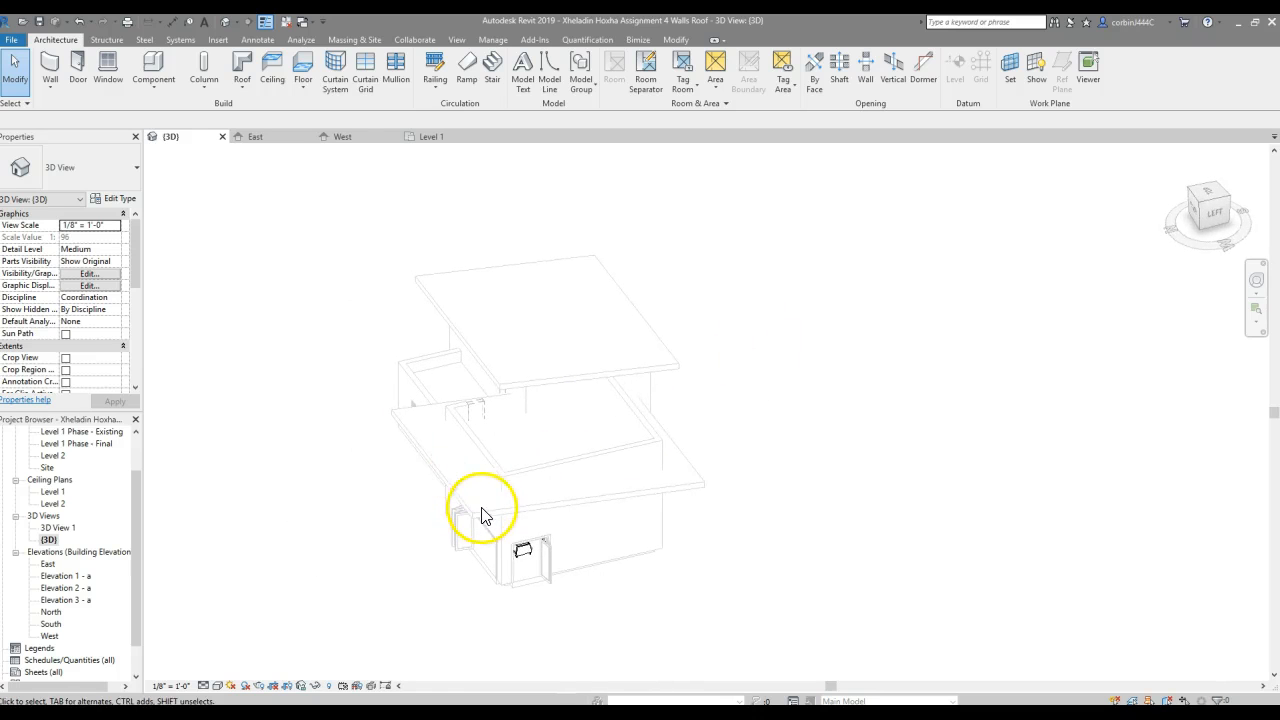
pyautogui.click(483, 515)
pyautogui.click(540, 80)
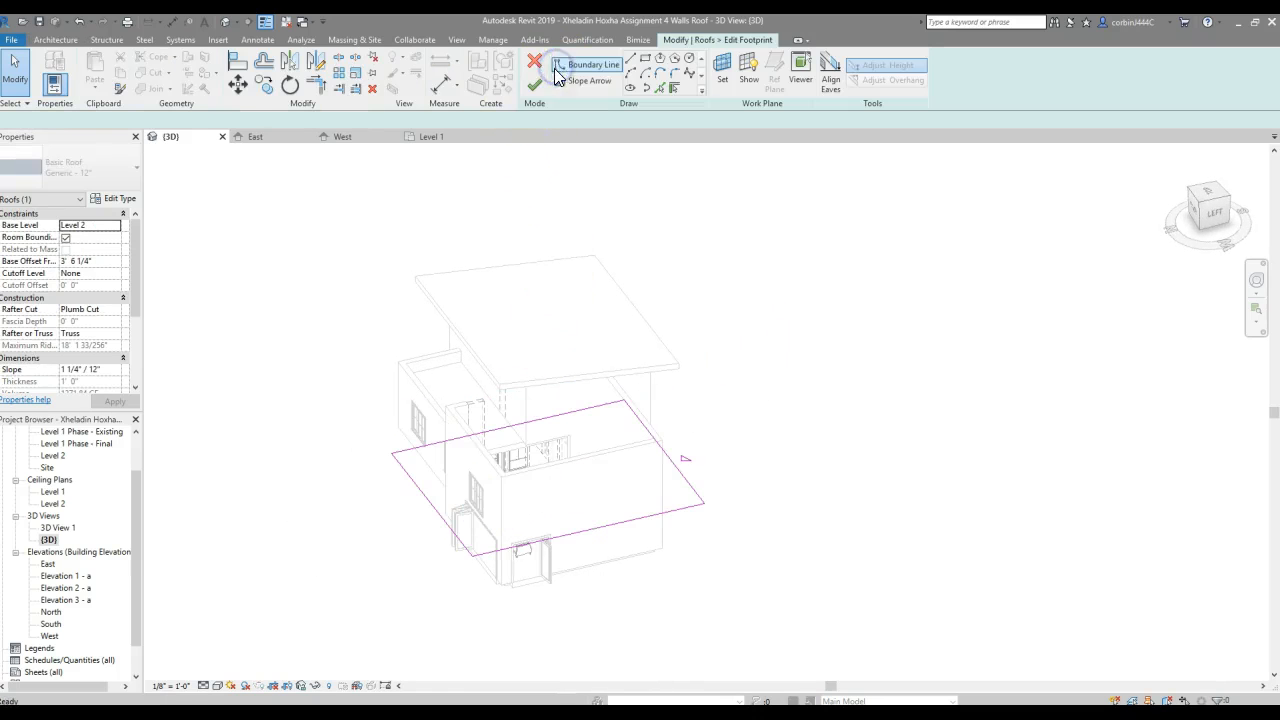
# Step: Open the Level 2 floor plan to continue editing the roof footprint there
pyautogui.scroll(4, 671, 429)
pyautogui.scroll(2, 77, 484)
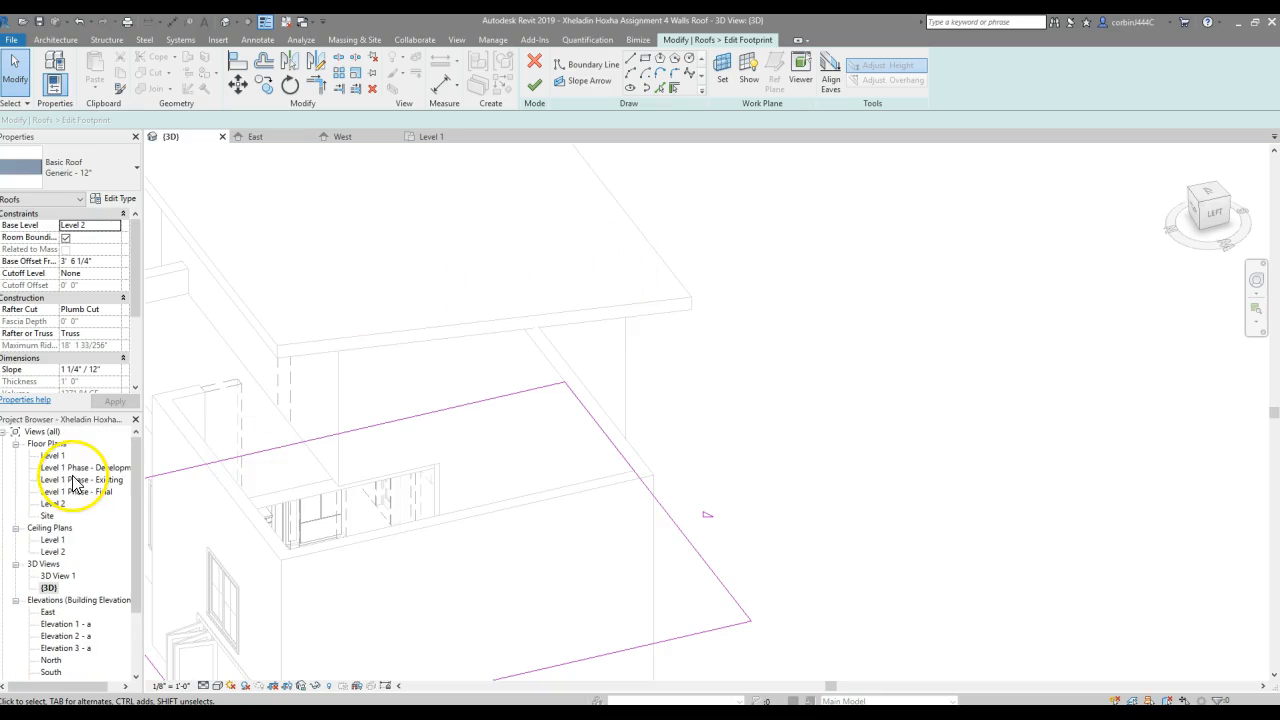
pyautogui.click(52, 504)
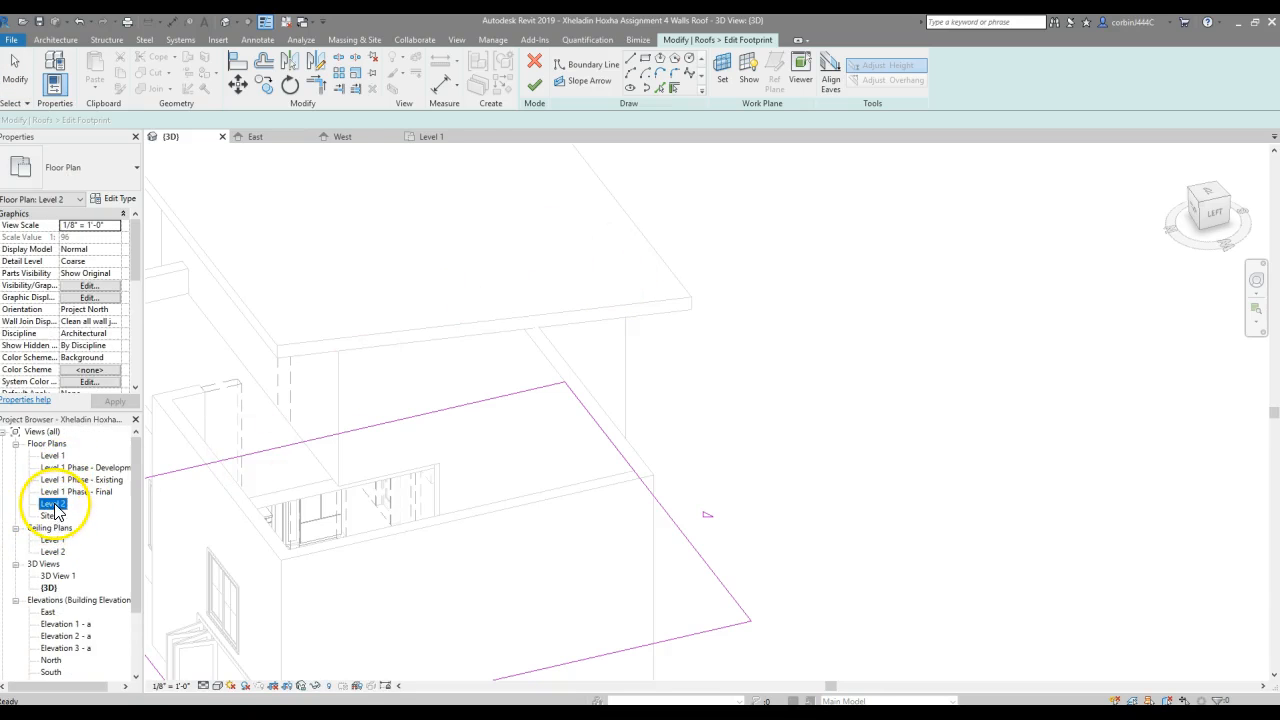
pyautogui.doubleClick(52, 504)
pyautogui.scroll(5, 634, 351)
pyautogui.scroll(-3, 620, 345)
pyautogui.scroll(1, 620, 266)
# Step: Pick the lower part of the dividing wall as a boundary with 0' overhang extended to wall core, and undo the stray second pick
pyautogui.click(673, 88)
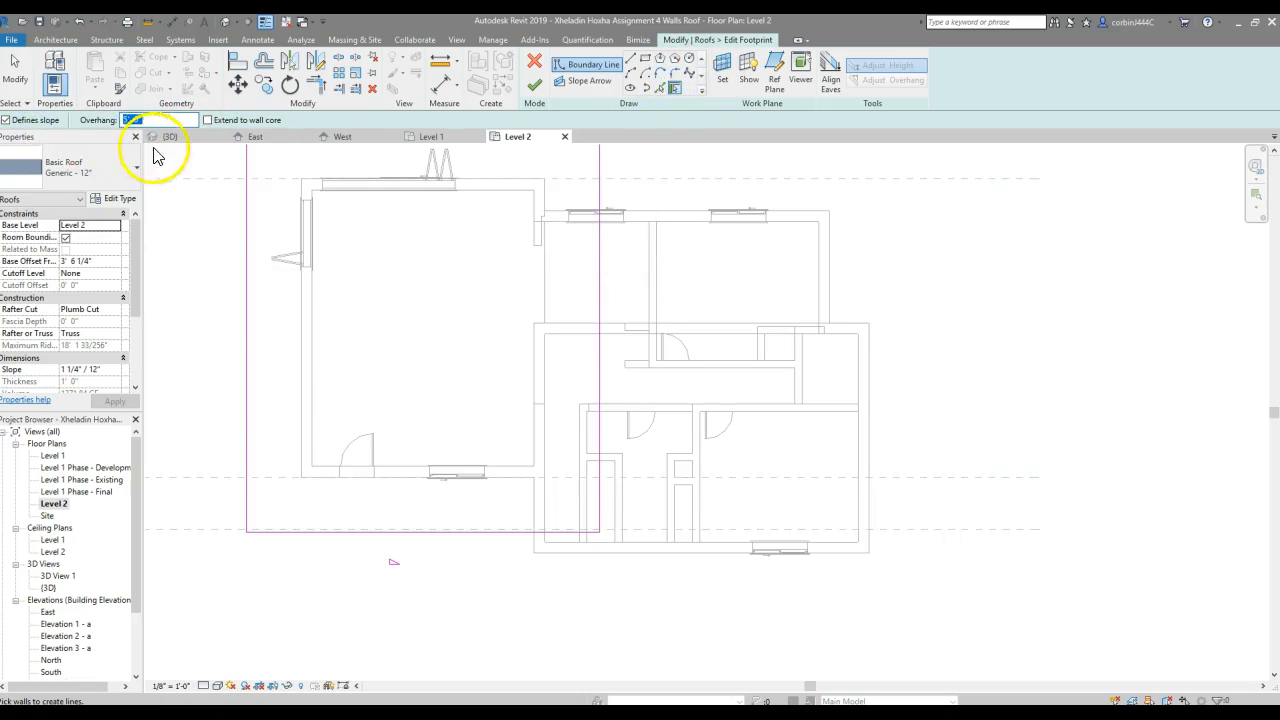
pyautogui.click(207, 120)
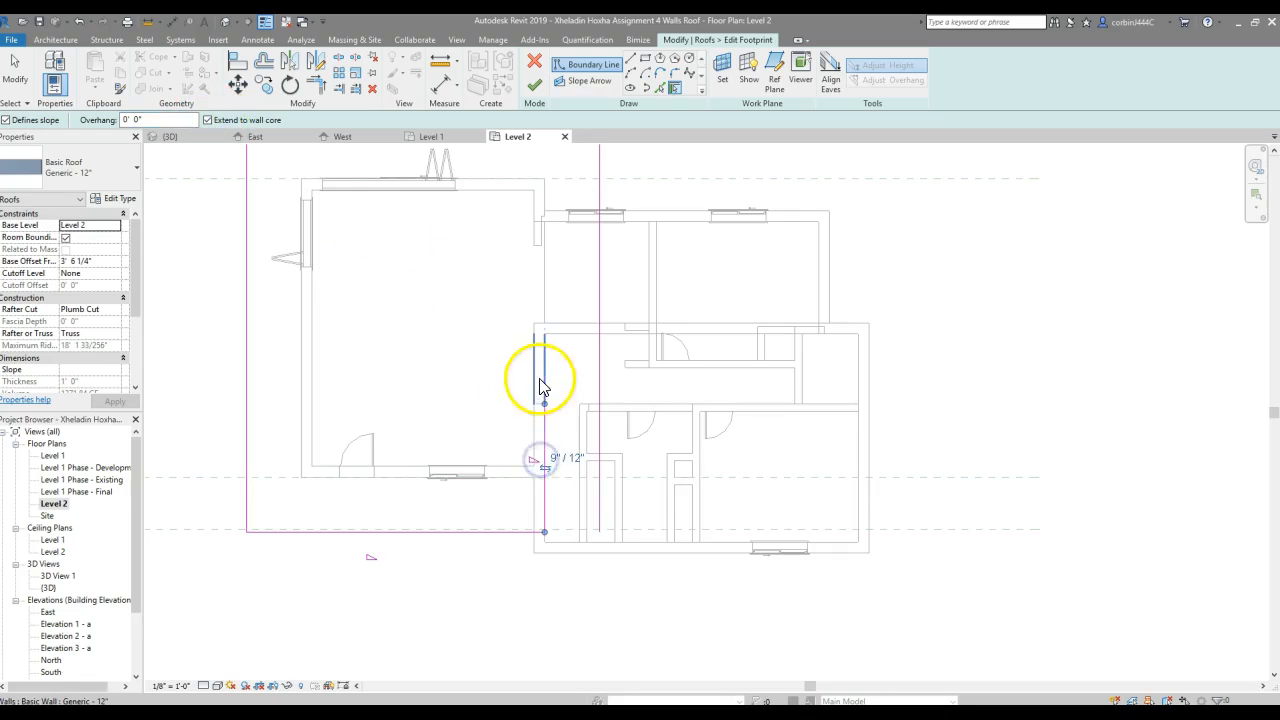
pyautogui.click(544, 460)
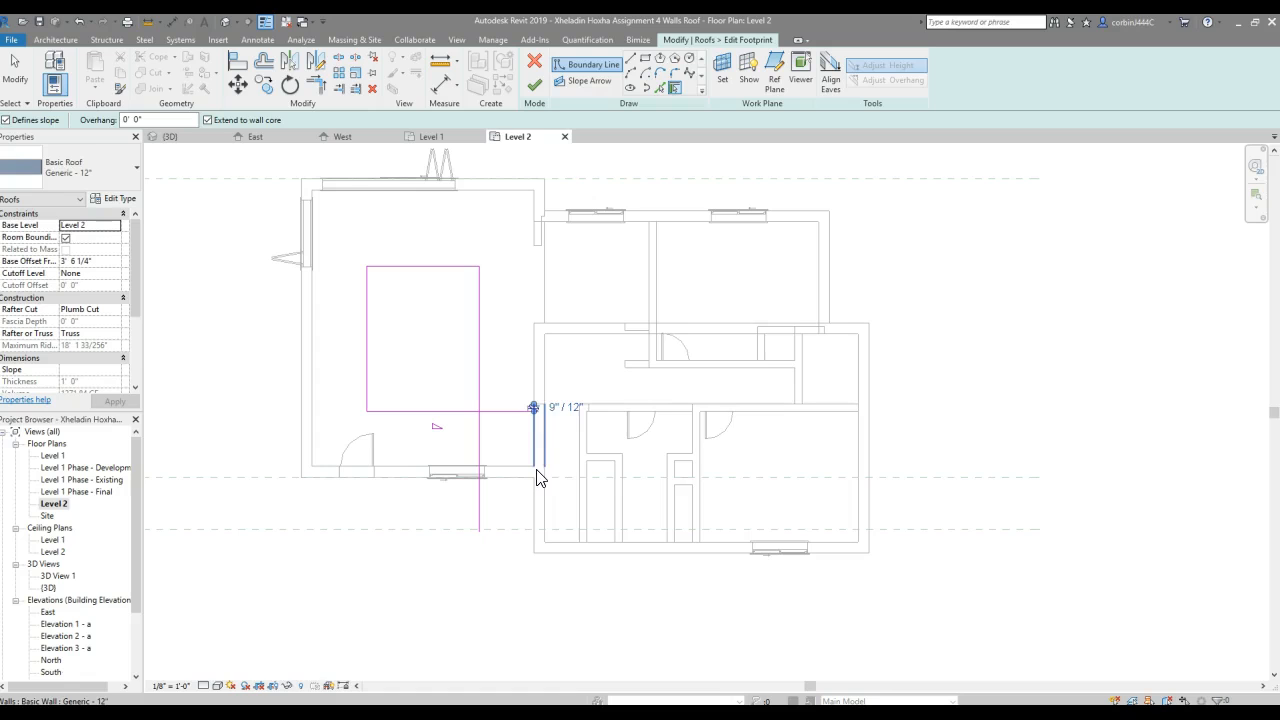
pyautogui.hotkey('ctrl', 'z')
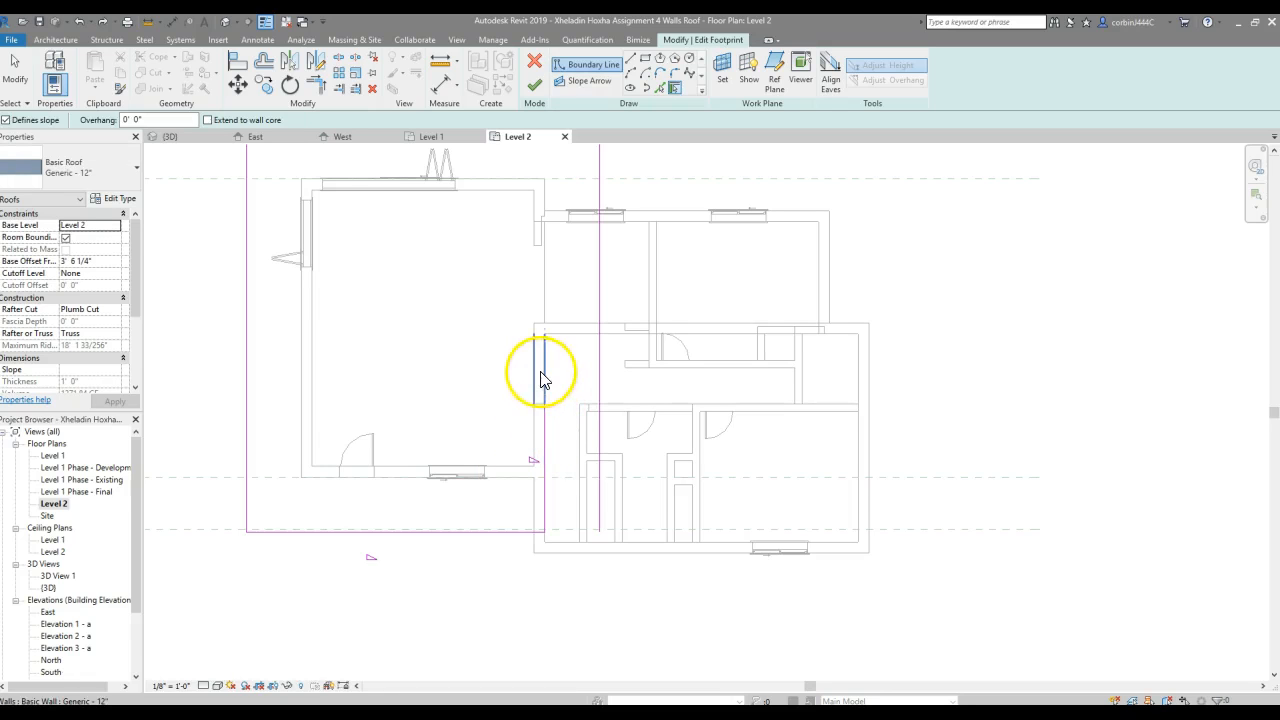
# Step: Pick the upper part of the dividing wall and the adjoining horizontal wall as boundaries along their inner faces
pyautogui.click(540, 373)
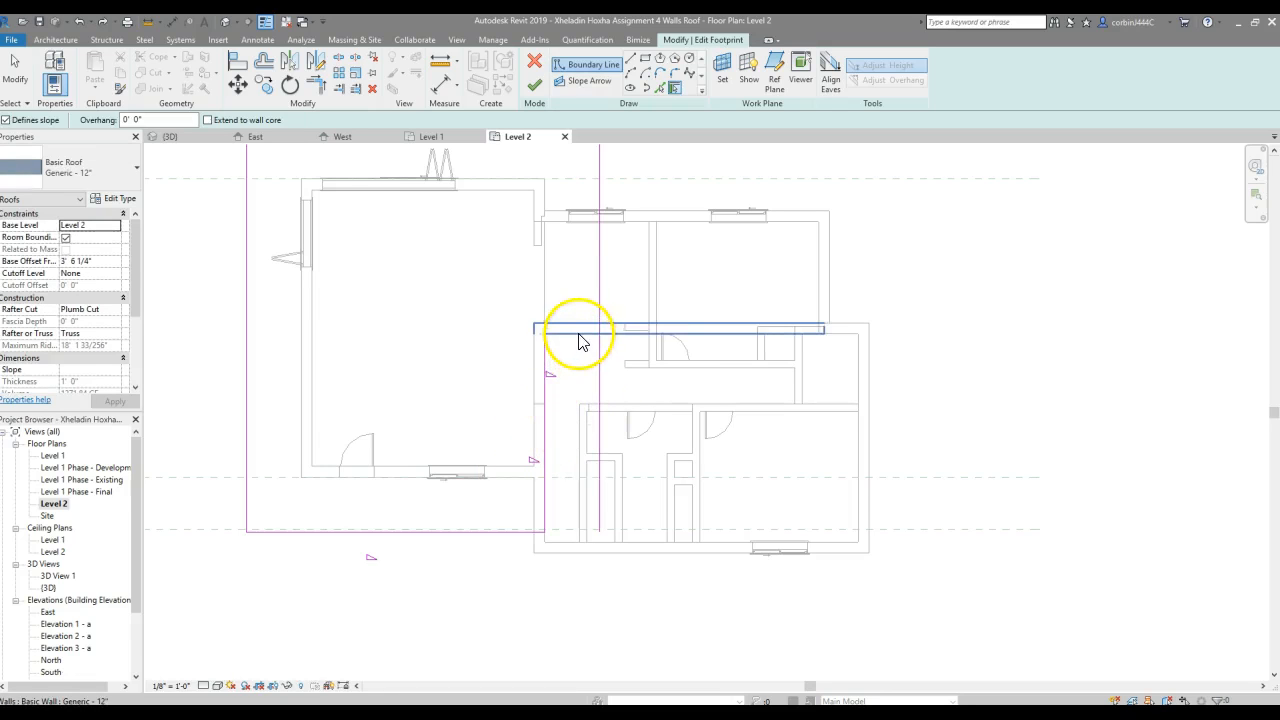
pyautogui.press('Escape')
# Step: Delete the three boundary lines along the inner faces of the dividing wall and the adjoining horizontal wall
pyautogui.click(543, 362)
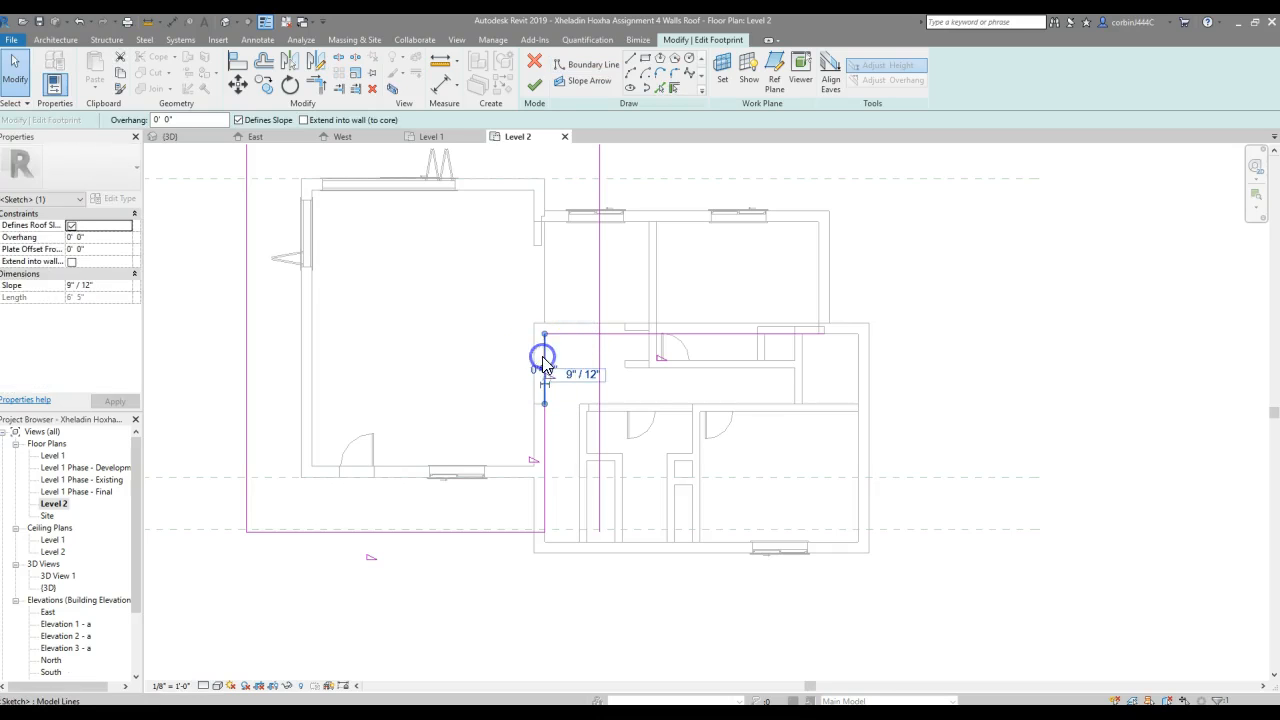
pyautogui.moveTo(543, 358); pyautogui.dragTo(538, 431)
pyautogui.click(1068, 691)
pyautogui.click(543, 418)
pyautogui.press('Delete')
pyautogui.click(554, 335)
pyautogui.press('Delete')
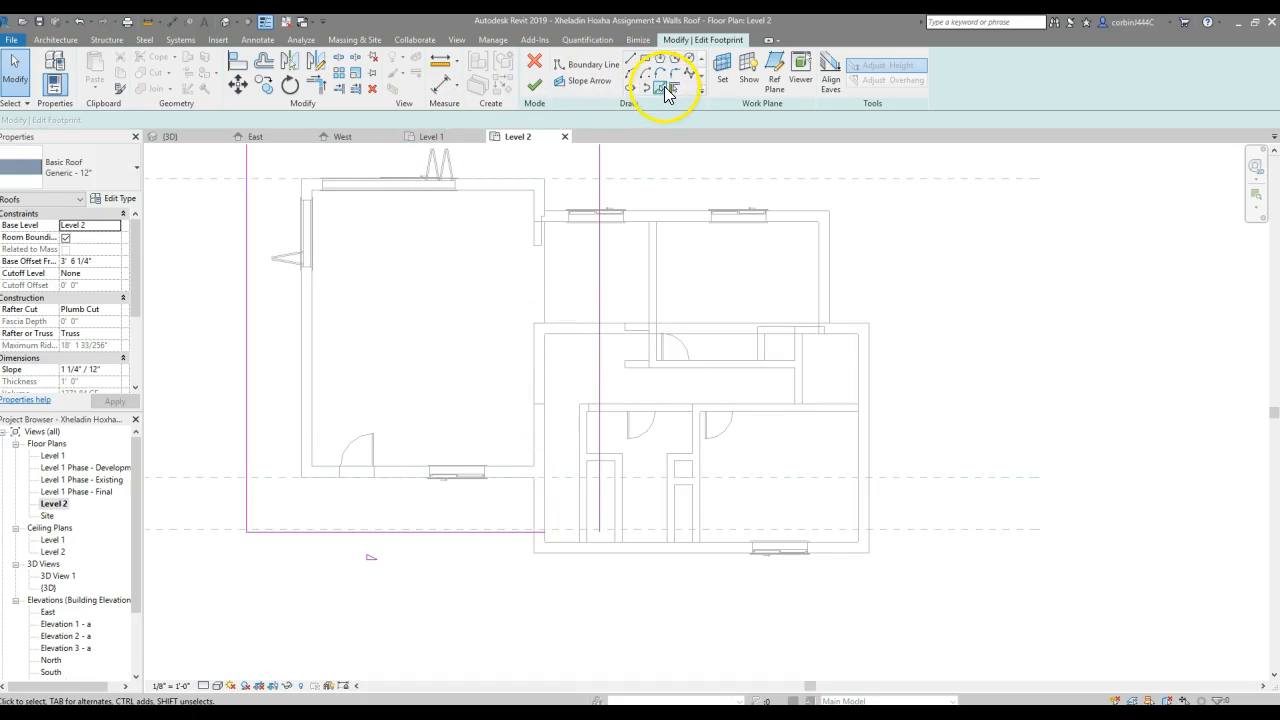
# Step: Pick boundaries with 0' overhang along the outer faces of the two upper walls and trim them to the existing roof edge lines
pyautogui.click(674, 90)
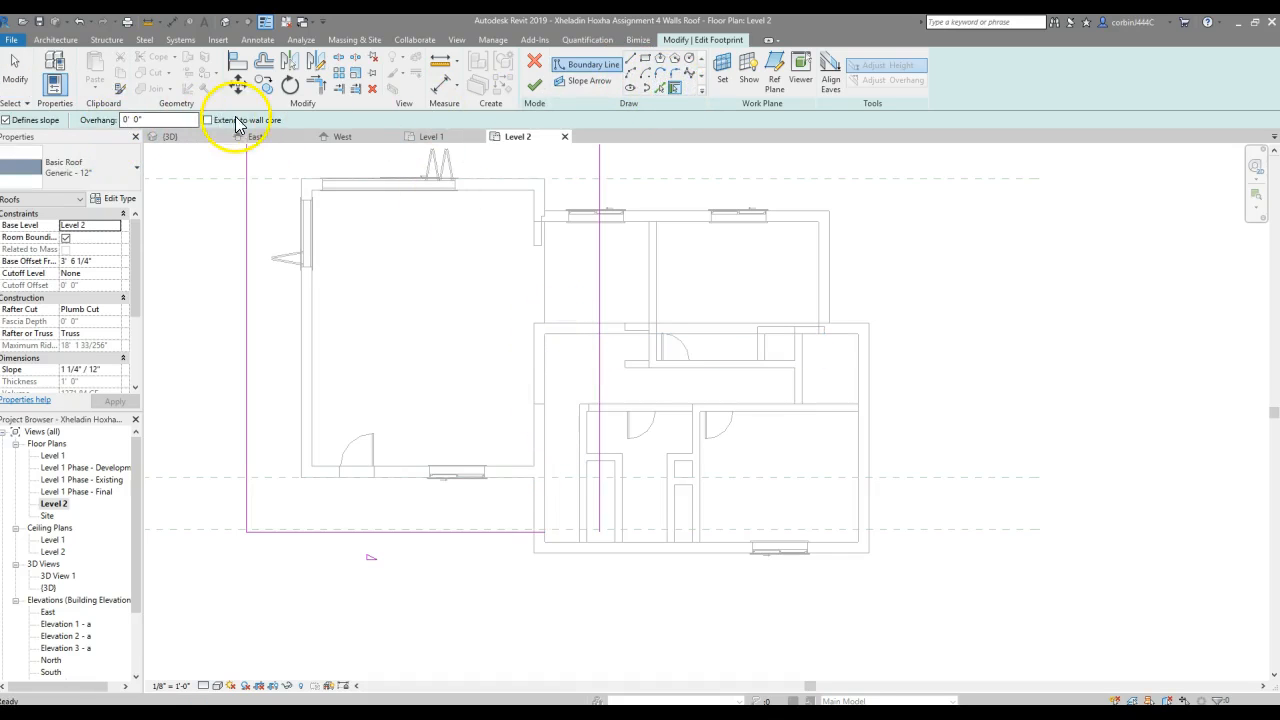
pyautogui.click(553, 329)
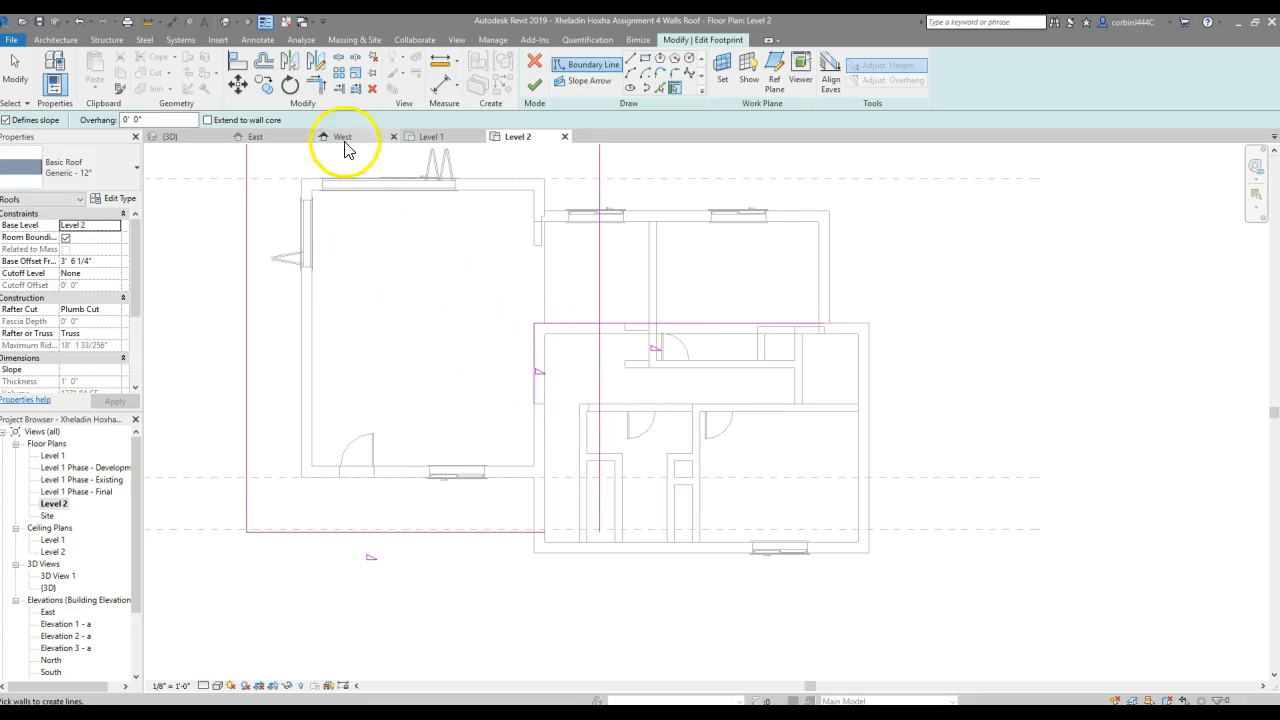
pyautogui.click(317, 91)
pyautogui.click(523, 530)
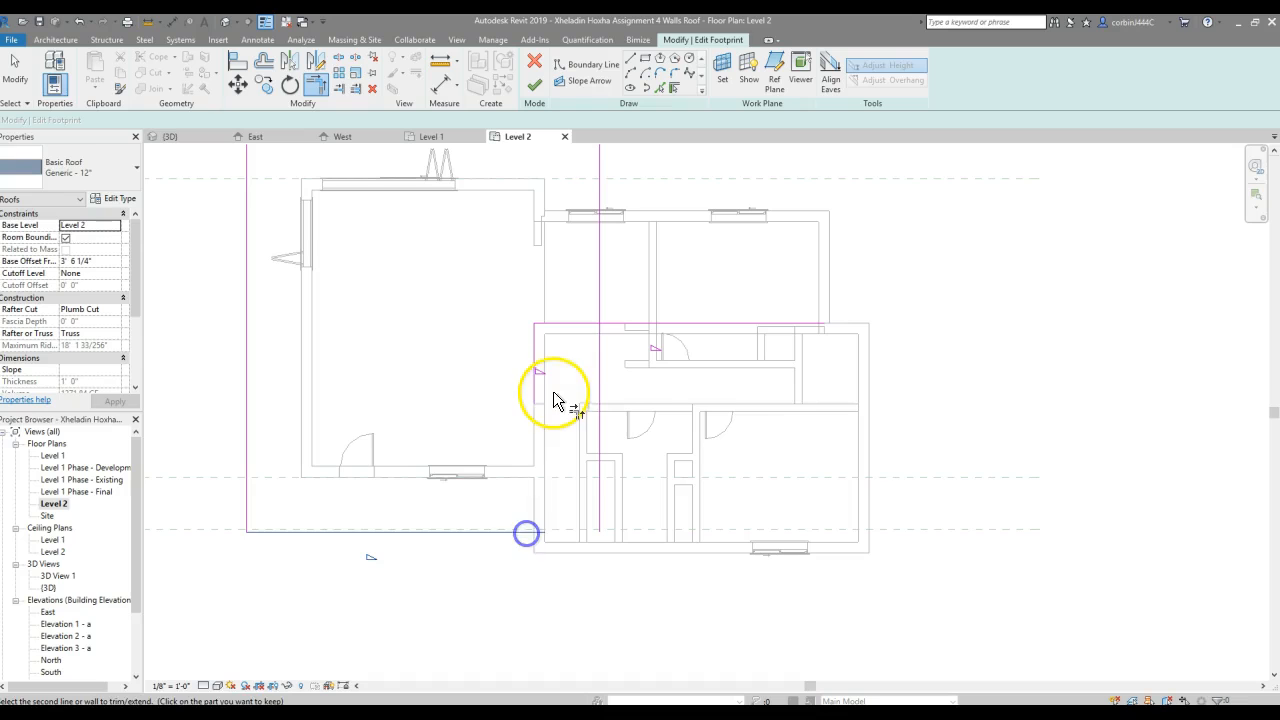
pyautogui.click(534, 375)
pyautogui.click(568, 324)
pyautogui.click(599, 289)
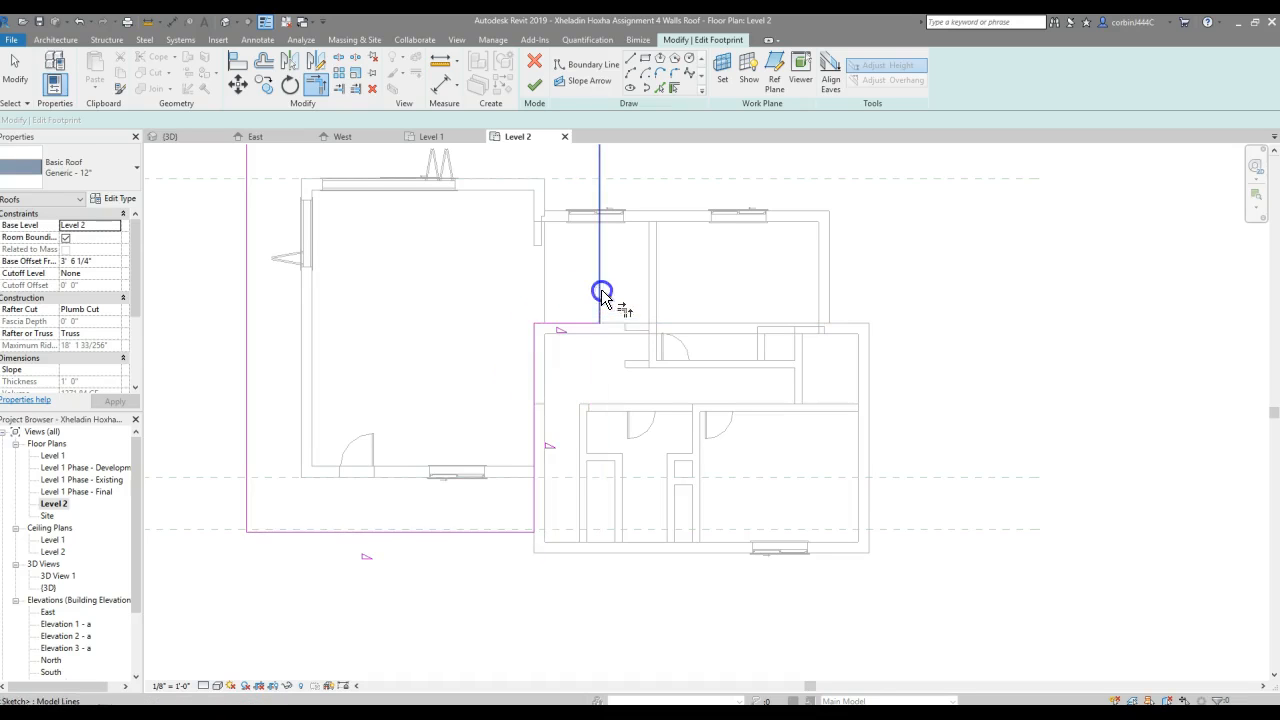
# Step: Turn off the slope for the two upper-wall boundary lines and finish the footprint without attaching the highlighted walls
pyautogui.press('Escape')
pyautogui.moveTo(580, 296); pyautogui.dragTo(485, 406)
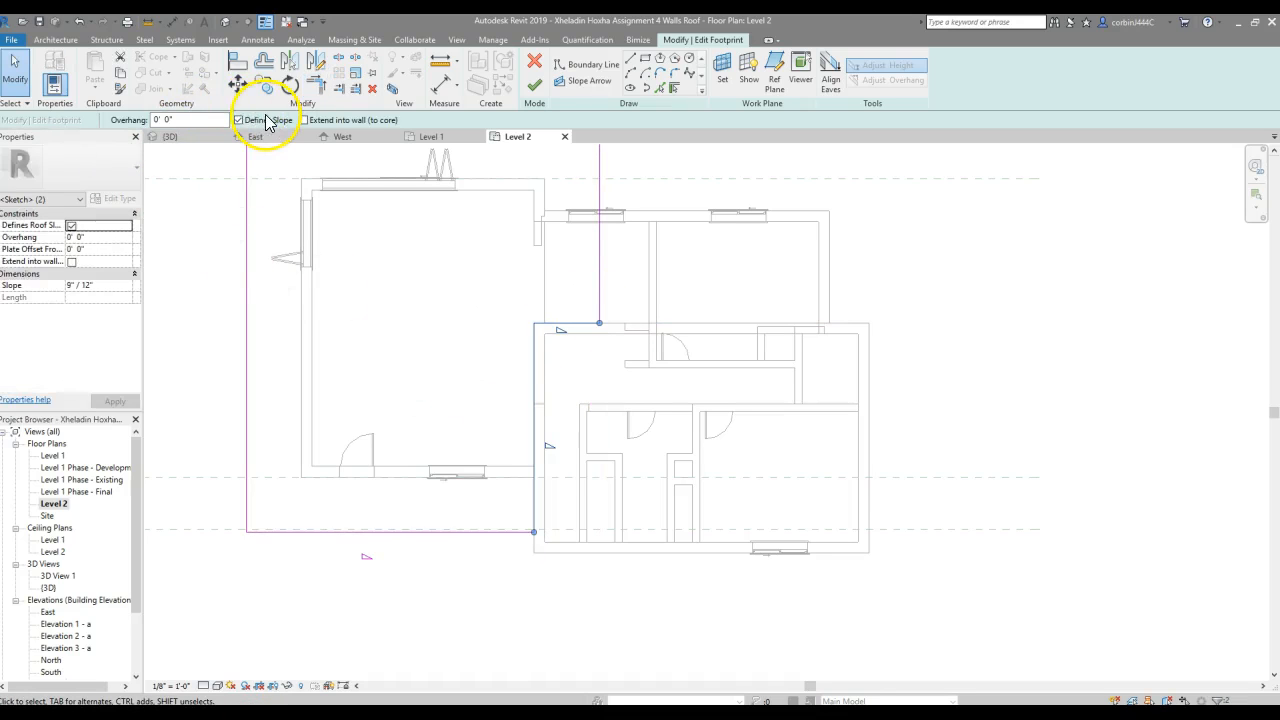
pyautogui.click(537, 85)
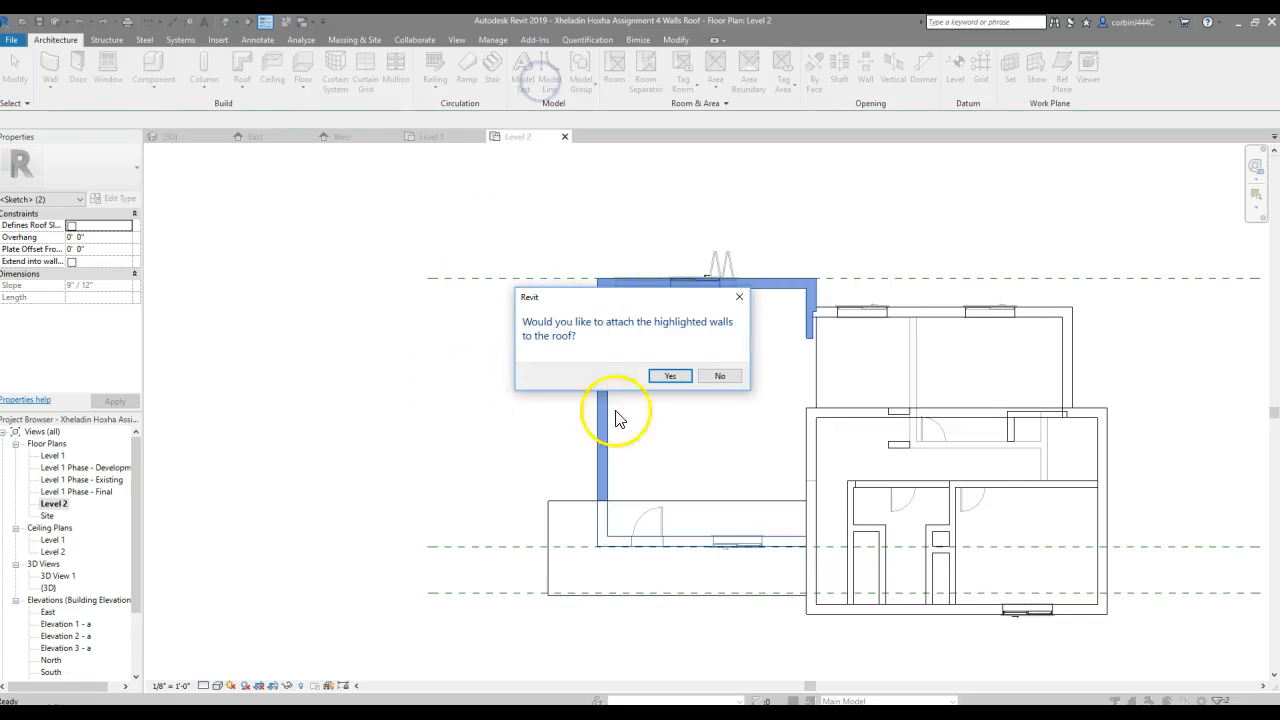
pyautogui.click(720, 376)
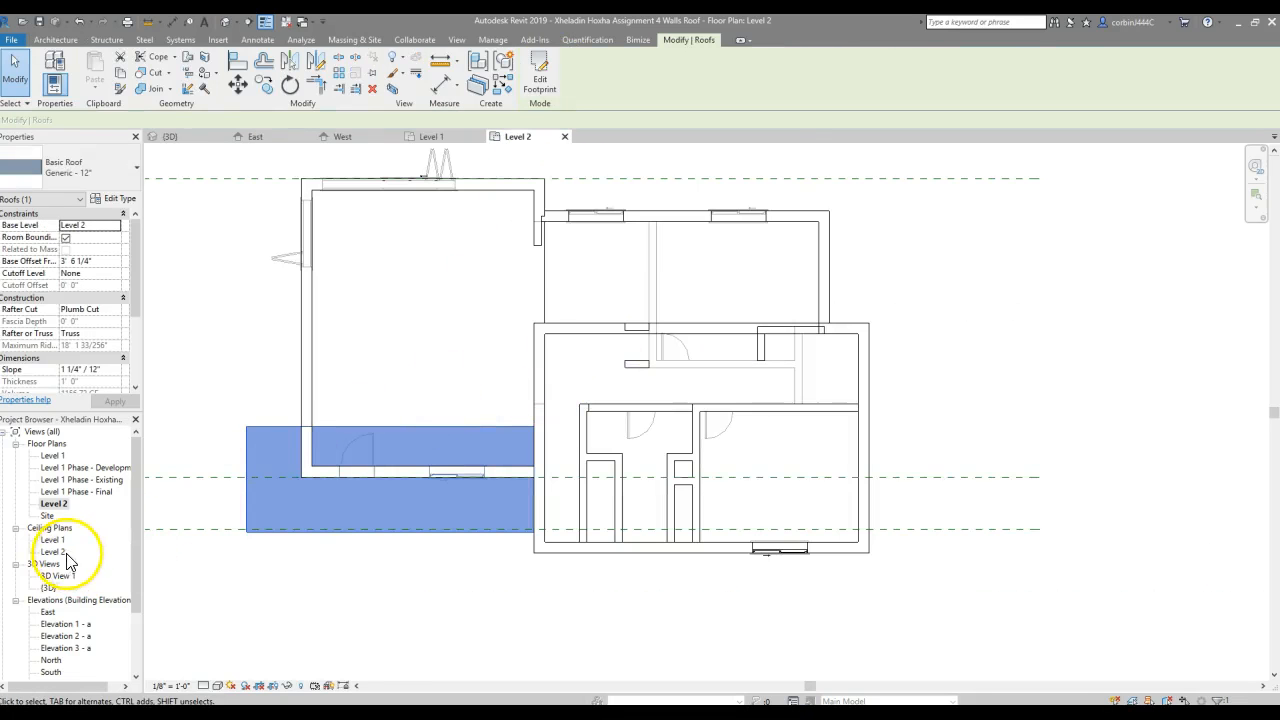
# Step: Open the {3D} view and examine where the walls project through the reshaped lower roof
pyautogui.doubleClick(47, 588)
pyautogui.scroll(2, 790, 460)
pyautogui.keyDown('shift'); pyautogui.moveTo(799, 414); pyautogui.dragTo(880, 346, button='middle'); pyautogui.keyUp('shift')
pyautogui.scroll(-3, 840, 322)
pyautogui.scroll(3, 632, 387)
pyautogui.press('Escape')
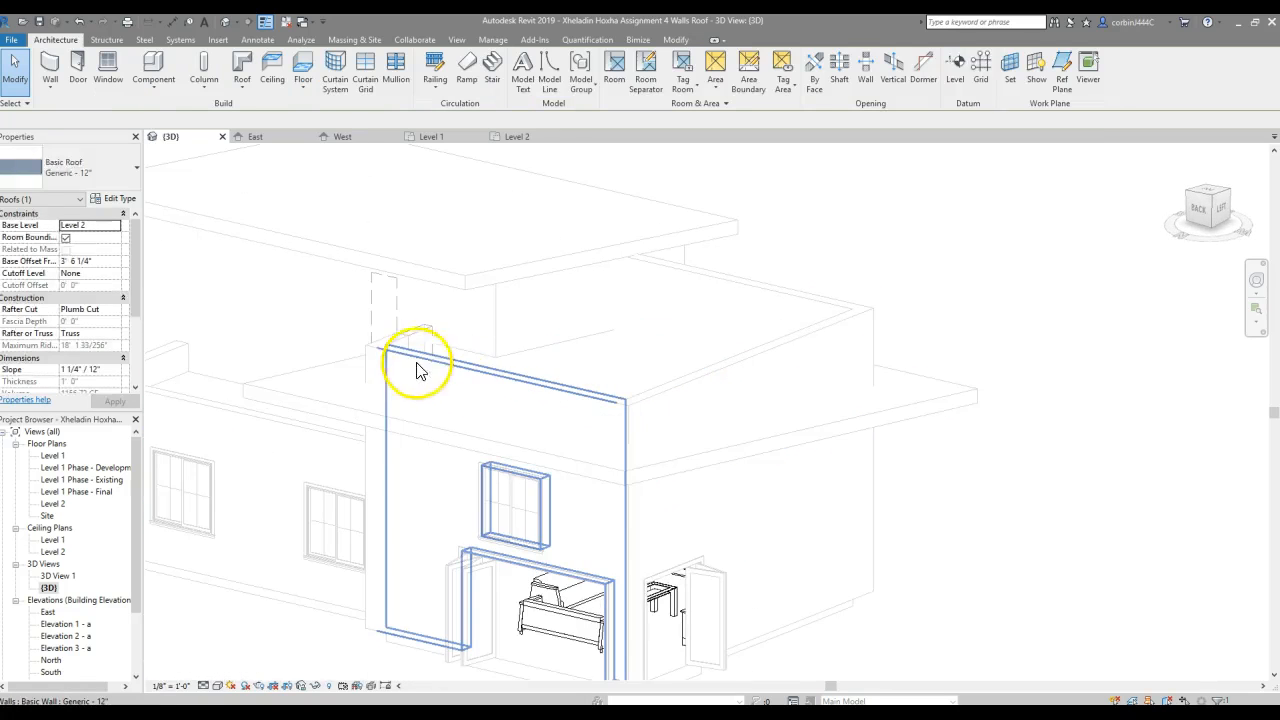
# Step: Attach the tops of the five walls projecting through the lower roof to that roof
pyautogui.press('Tab')
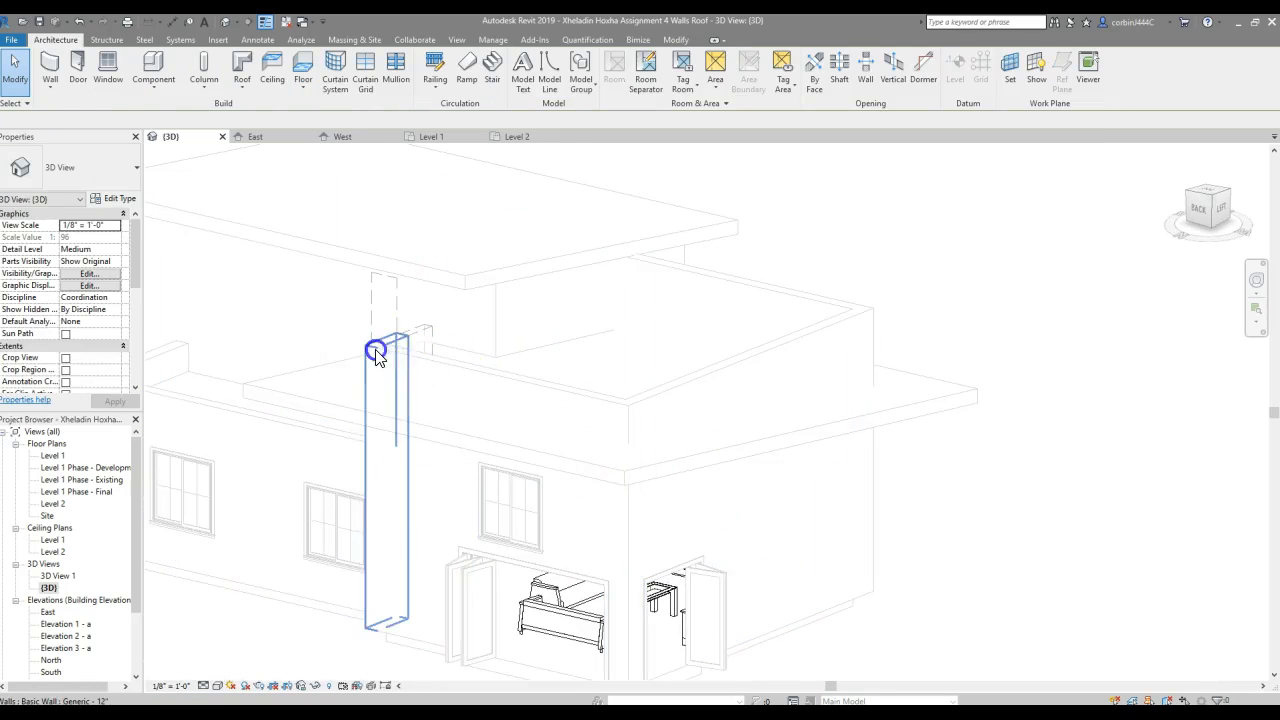
pyautogui.click(376, 355)
pyautogui.keyDown('ctrl'); pyautogui.click(420, 340); pyautogui.keyUp('ctrl')
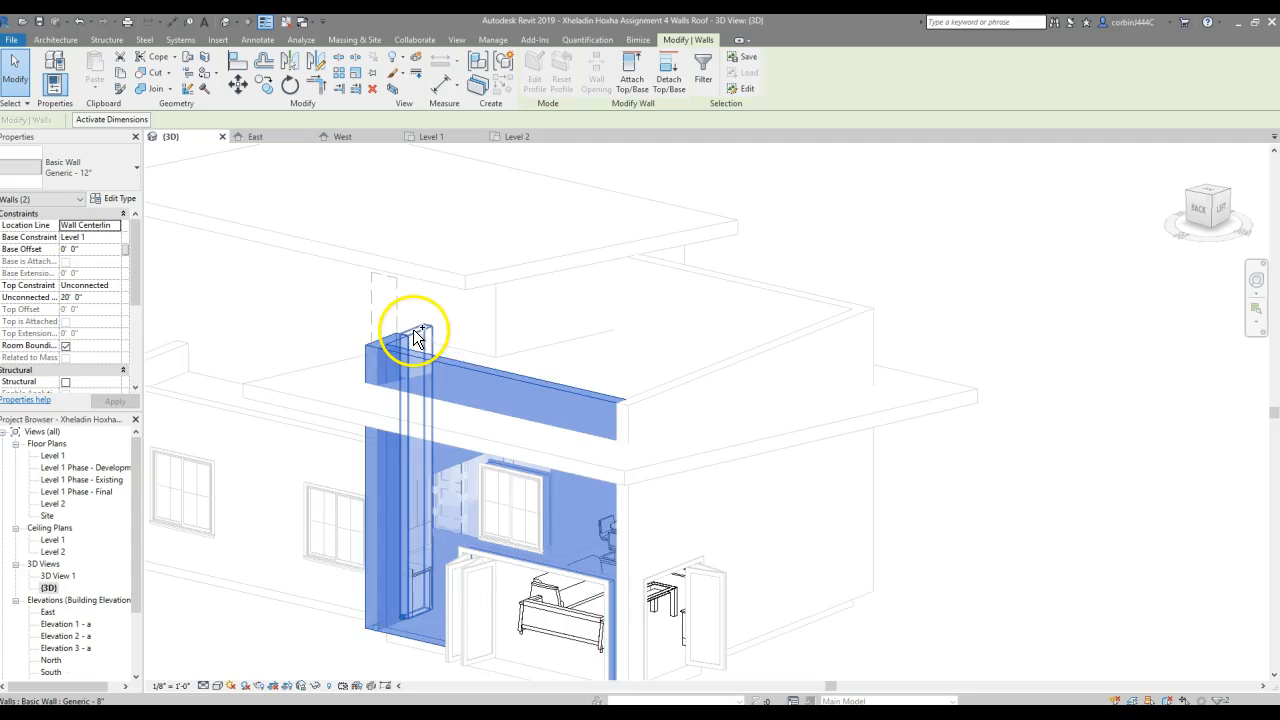
pyautogui.keyDown('ctrl'); pyautogui.click(415, 337); pyautogui.keyUp('ctrl')
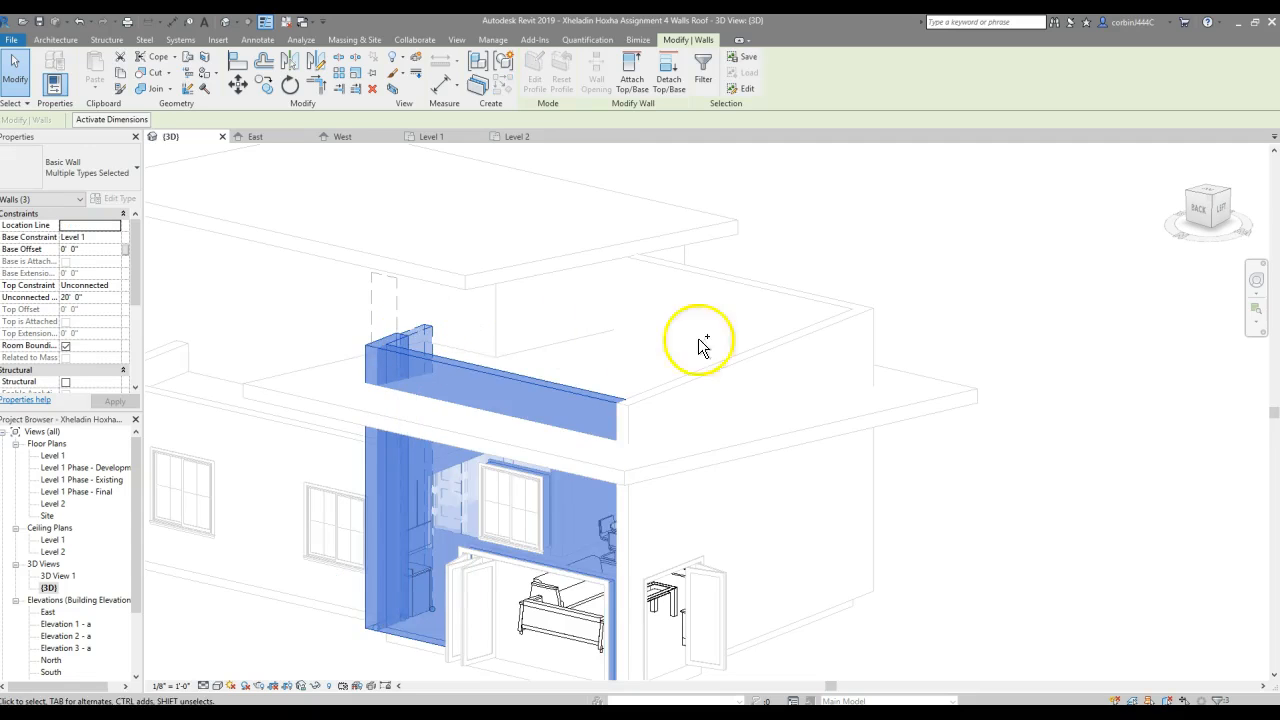
pyautogui.keyDown('ctrl'); pyautogui.click(747, 358); pyautogui.keyUp('ctrl')
pyautogui.keyDown('ctrl'); pyautogui.click(797, 287); pyautogui.keyUp('ctrl')
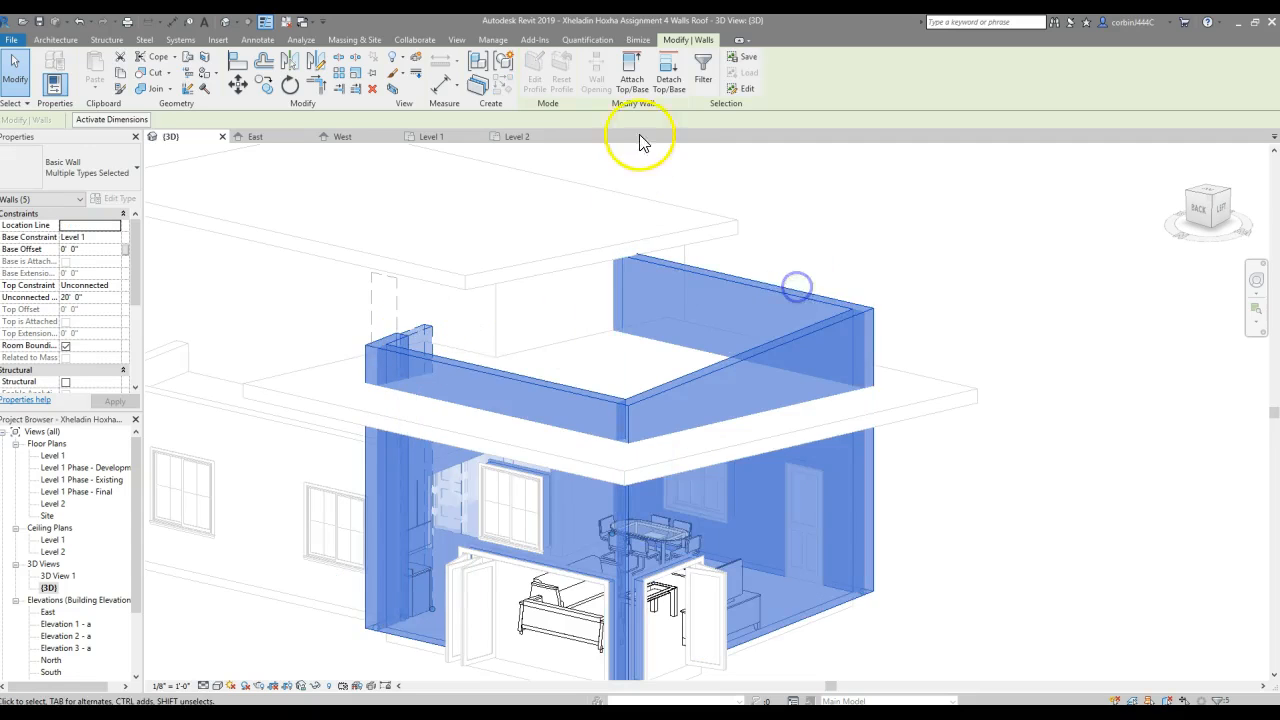
pyautogui.click(637, 78)
pyautogui.click(801, 432)
pyautogui.click(993, 455)
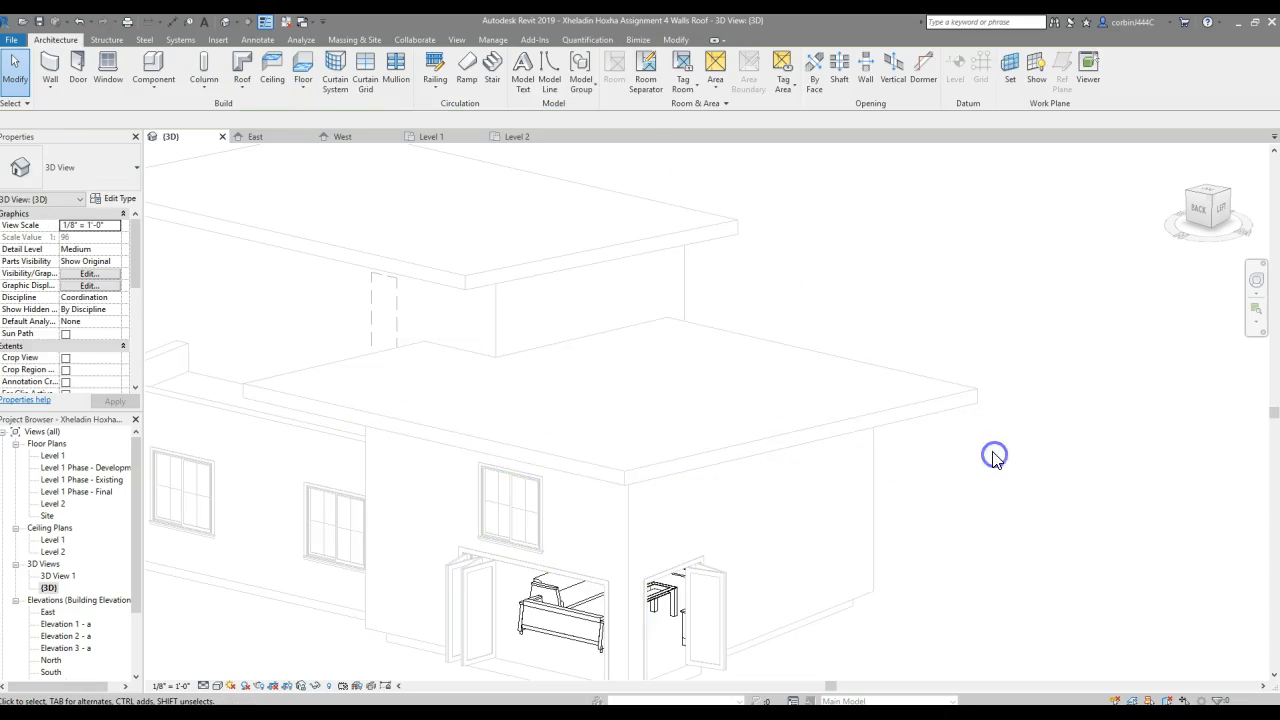
pyautogui.keyDown('shift'); pyautogui.moveTo(491, 514); pyautogui.dragTo(571, 411, button='middle'); pyautogui.keyUp('shift')
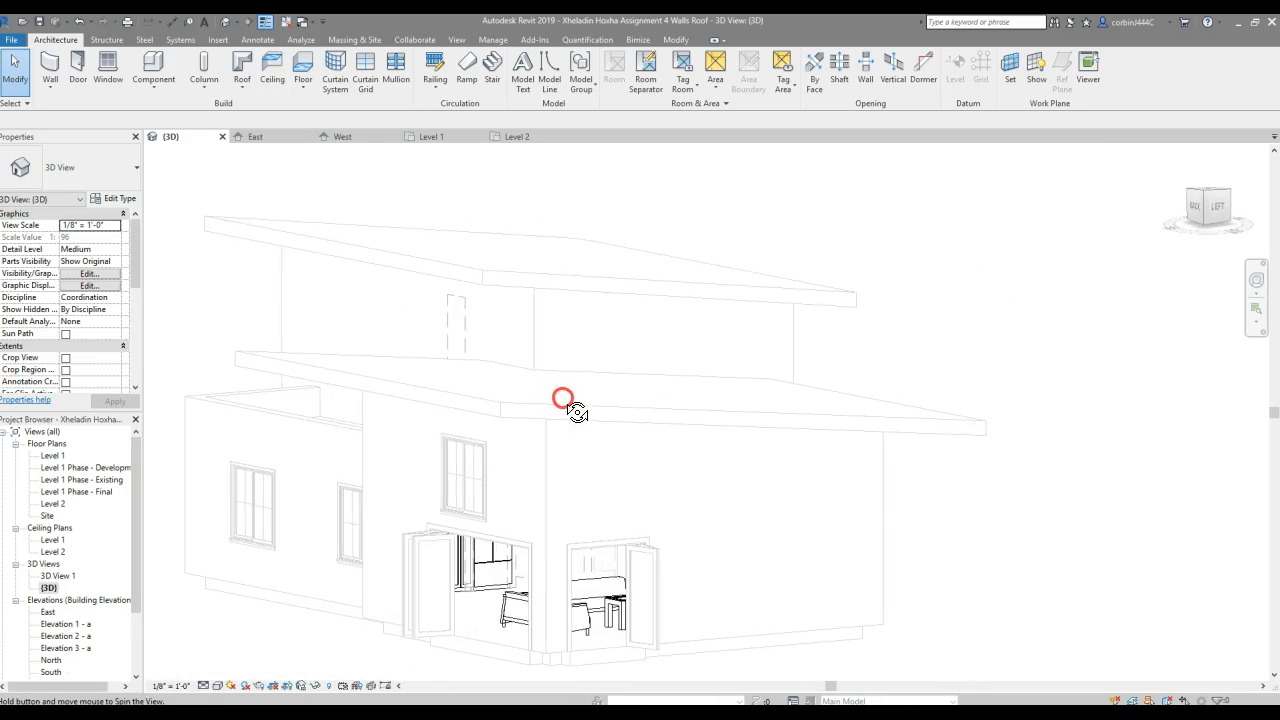